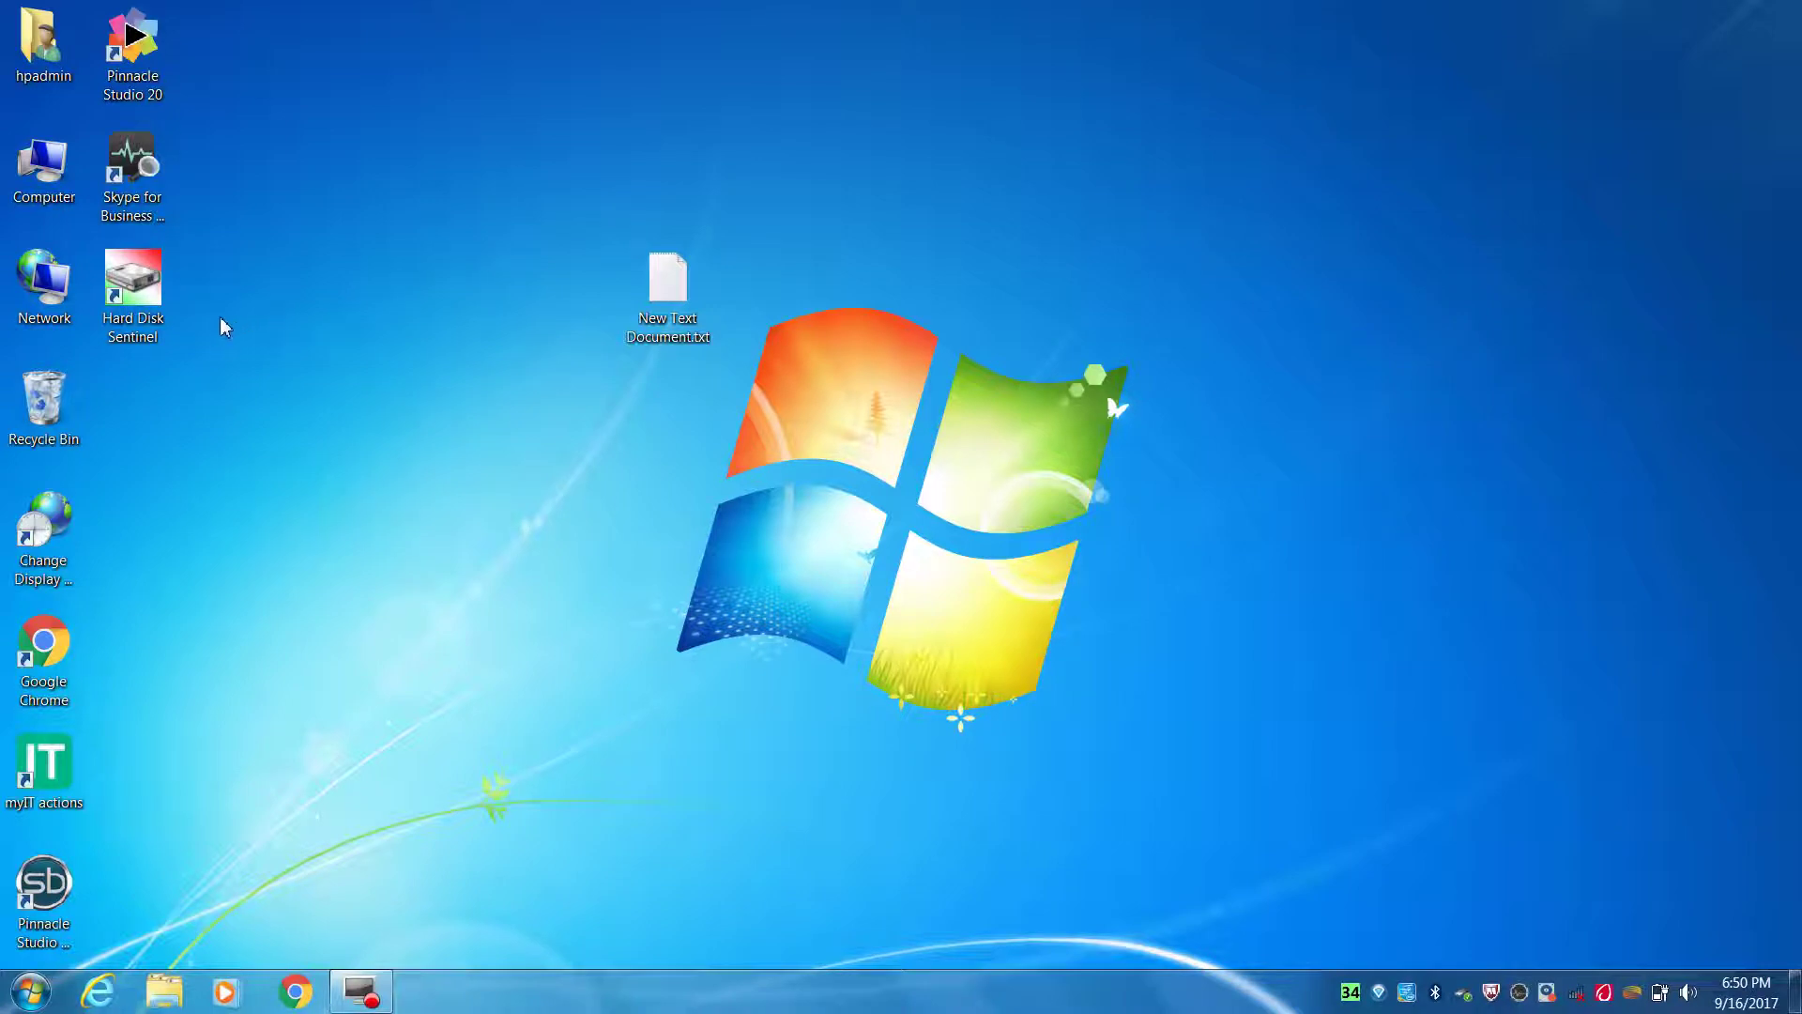
Launch Hard Disk Sentinel and review the health overviews of the TOSHIBA MQ01ACF050 and LITEON LCH-256V2S-HP disks
{"action": "double_click", "coordinate": [158, 298]}
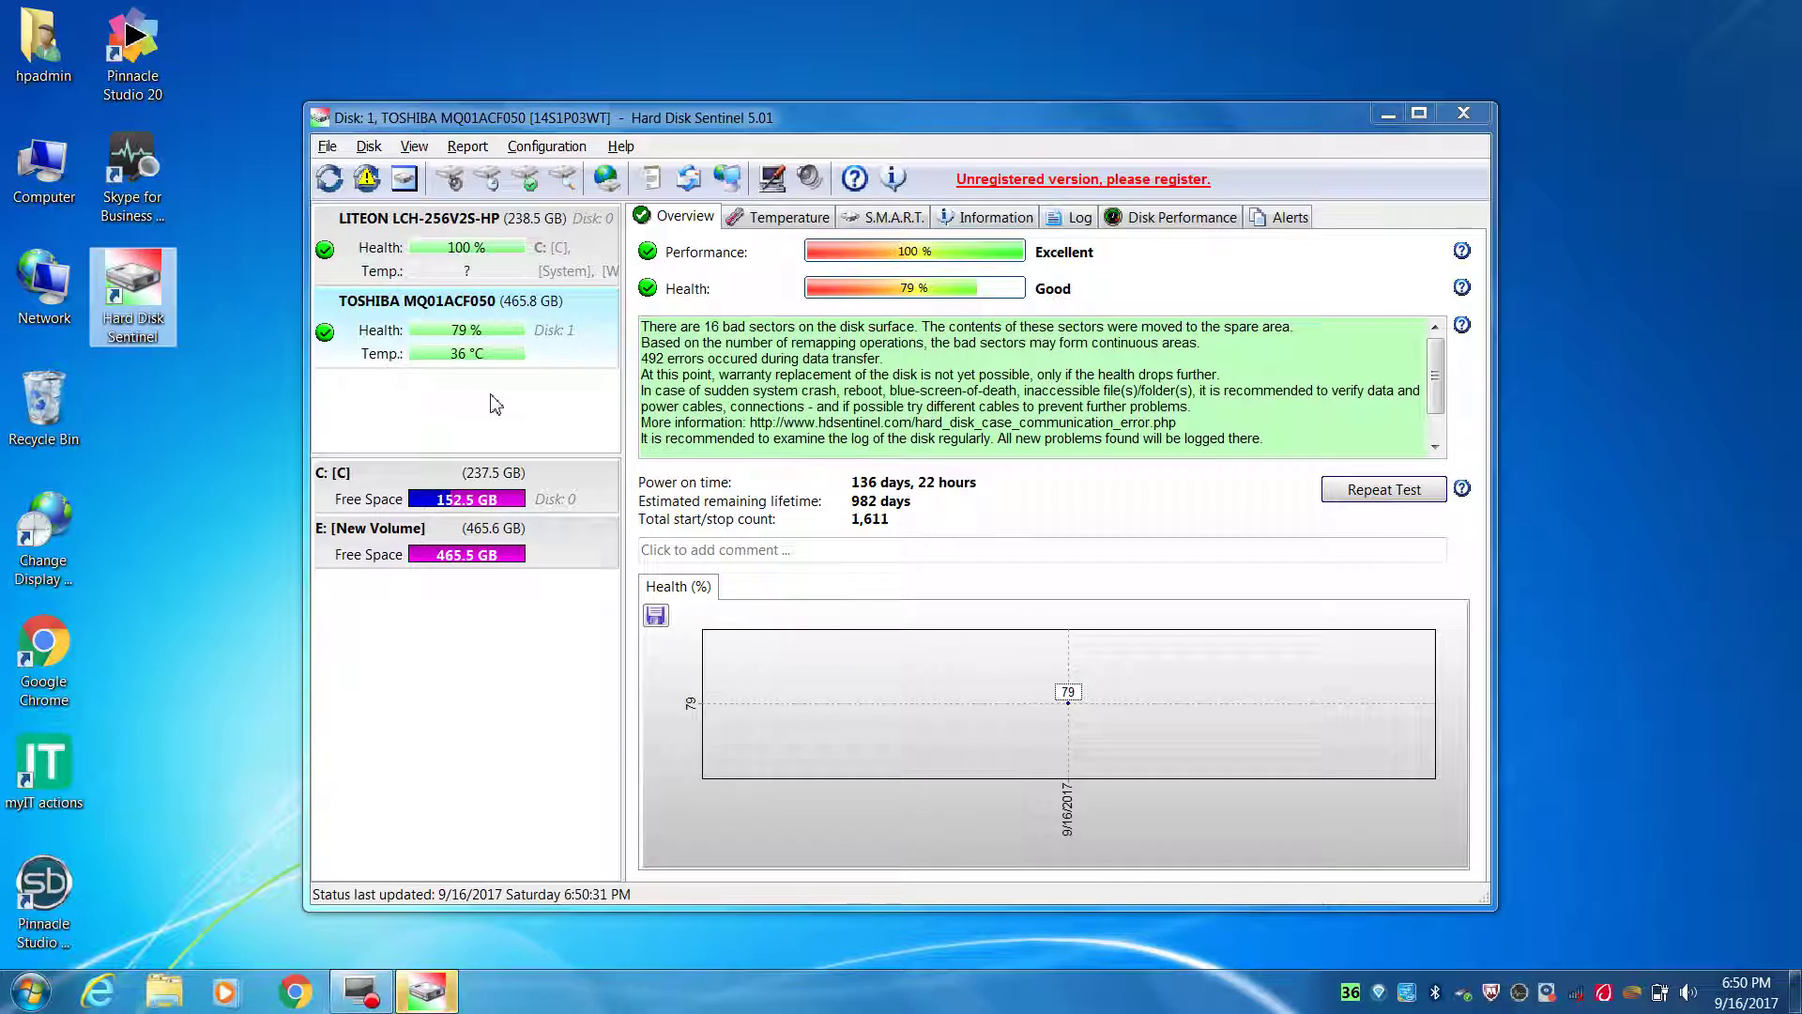
{"action": "left_click", "coordinate": [439, 339]}
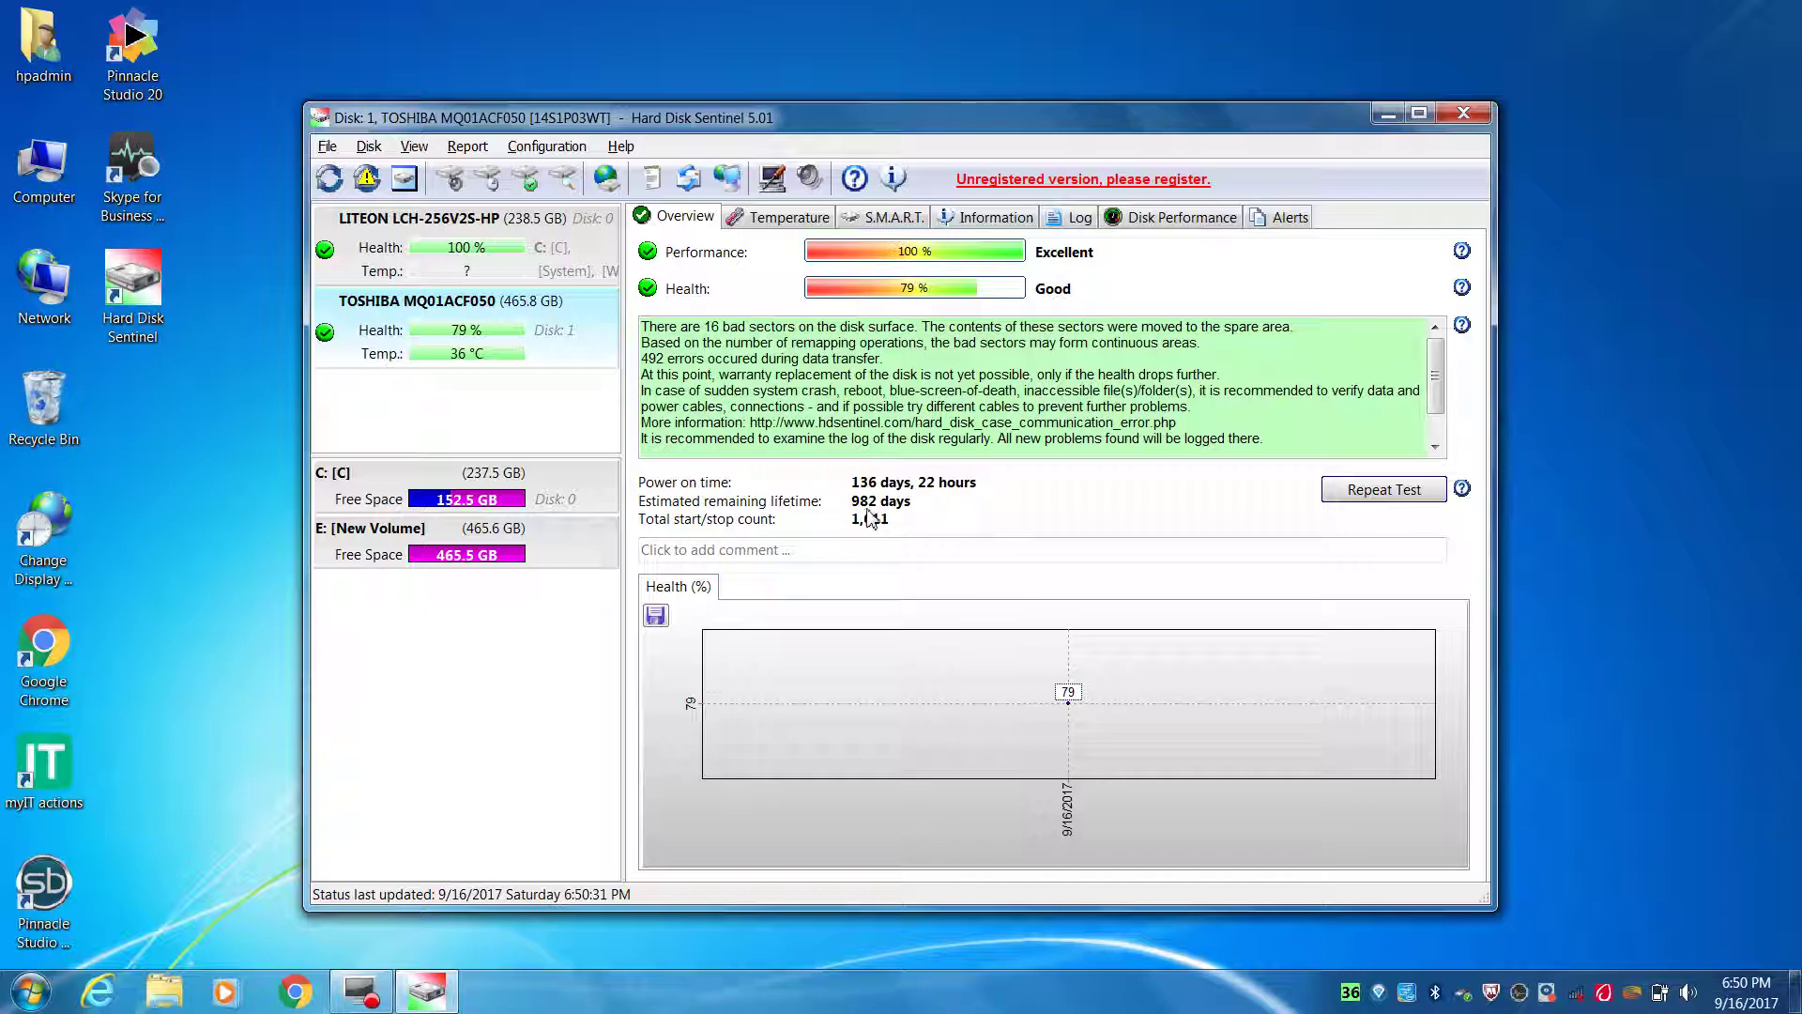
{"action": "left_click", "coordinate": [435, 273]}
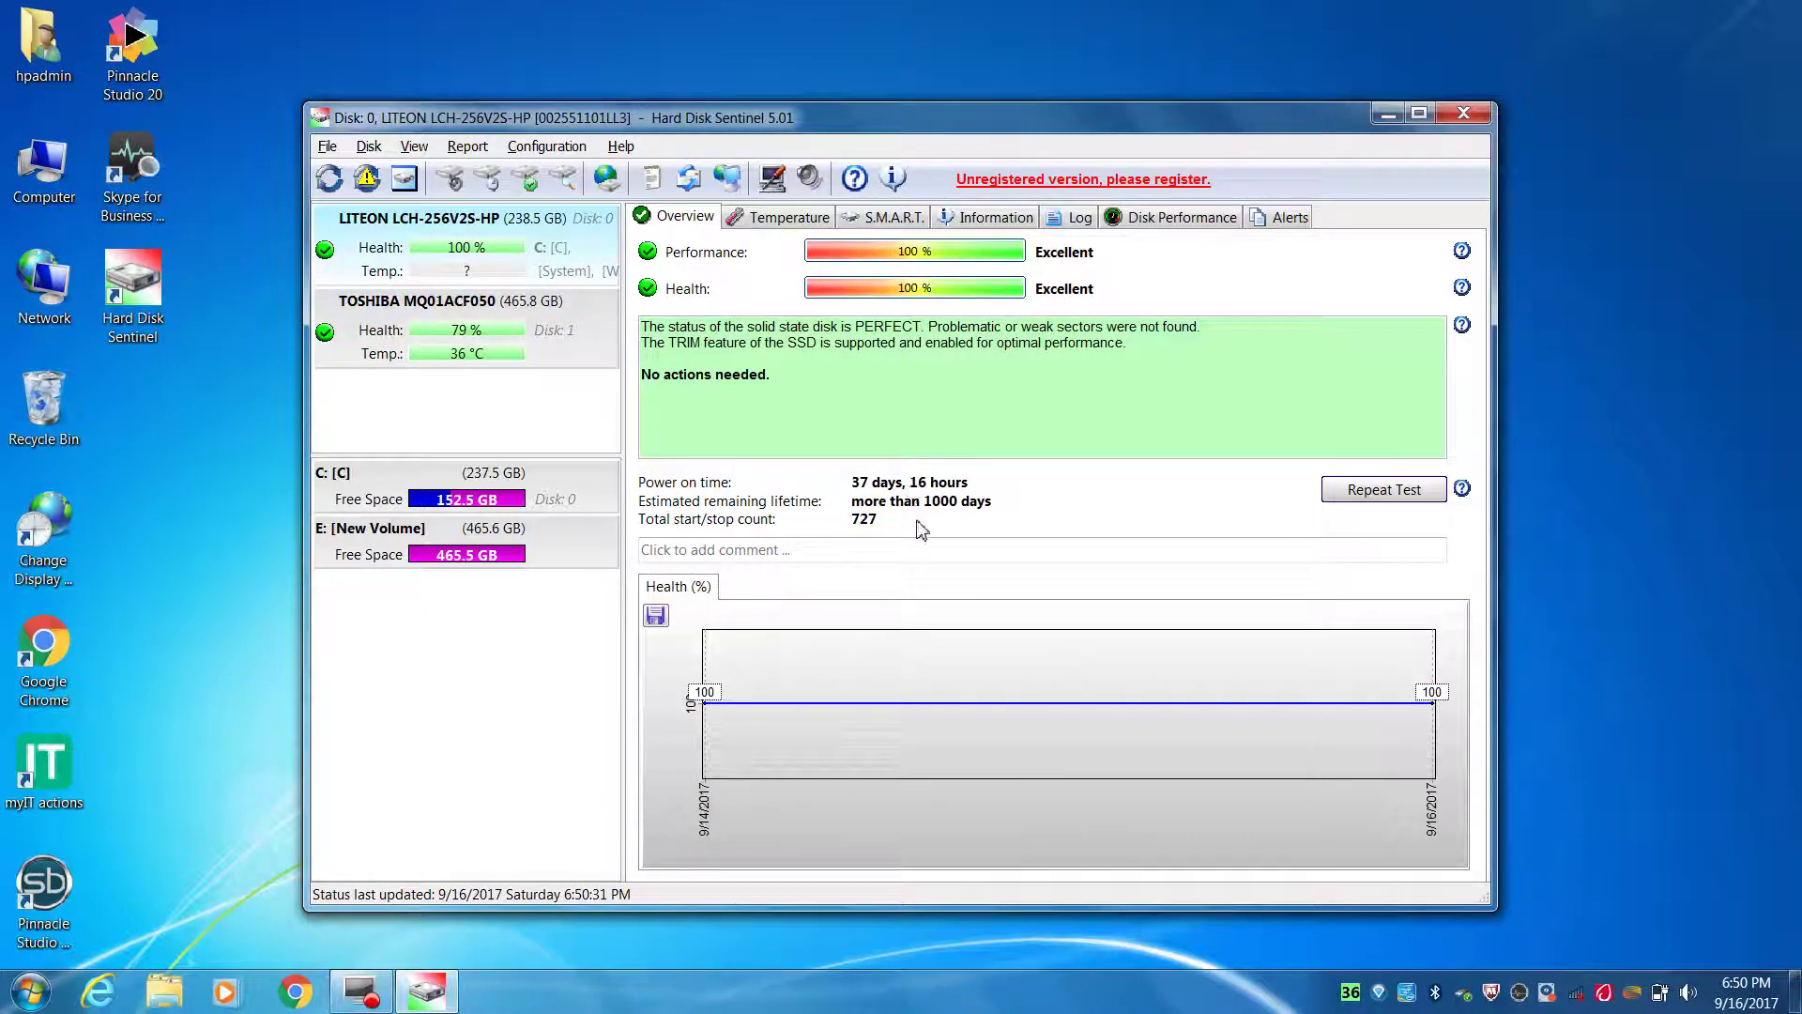
{"action": "triple_click", "coordinate": [642, 331]}
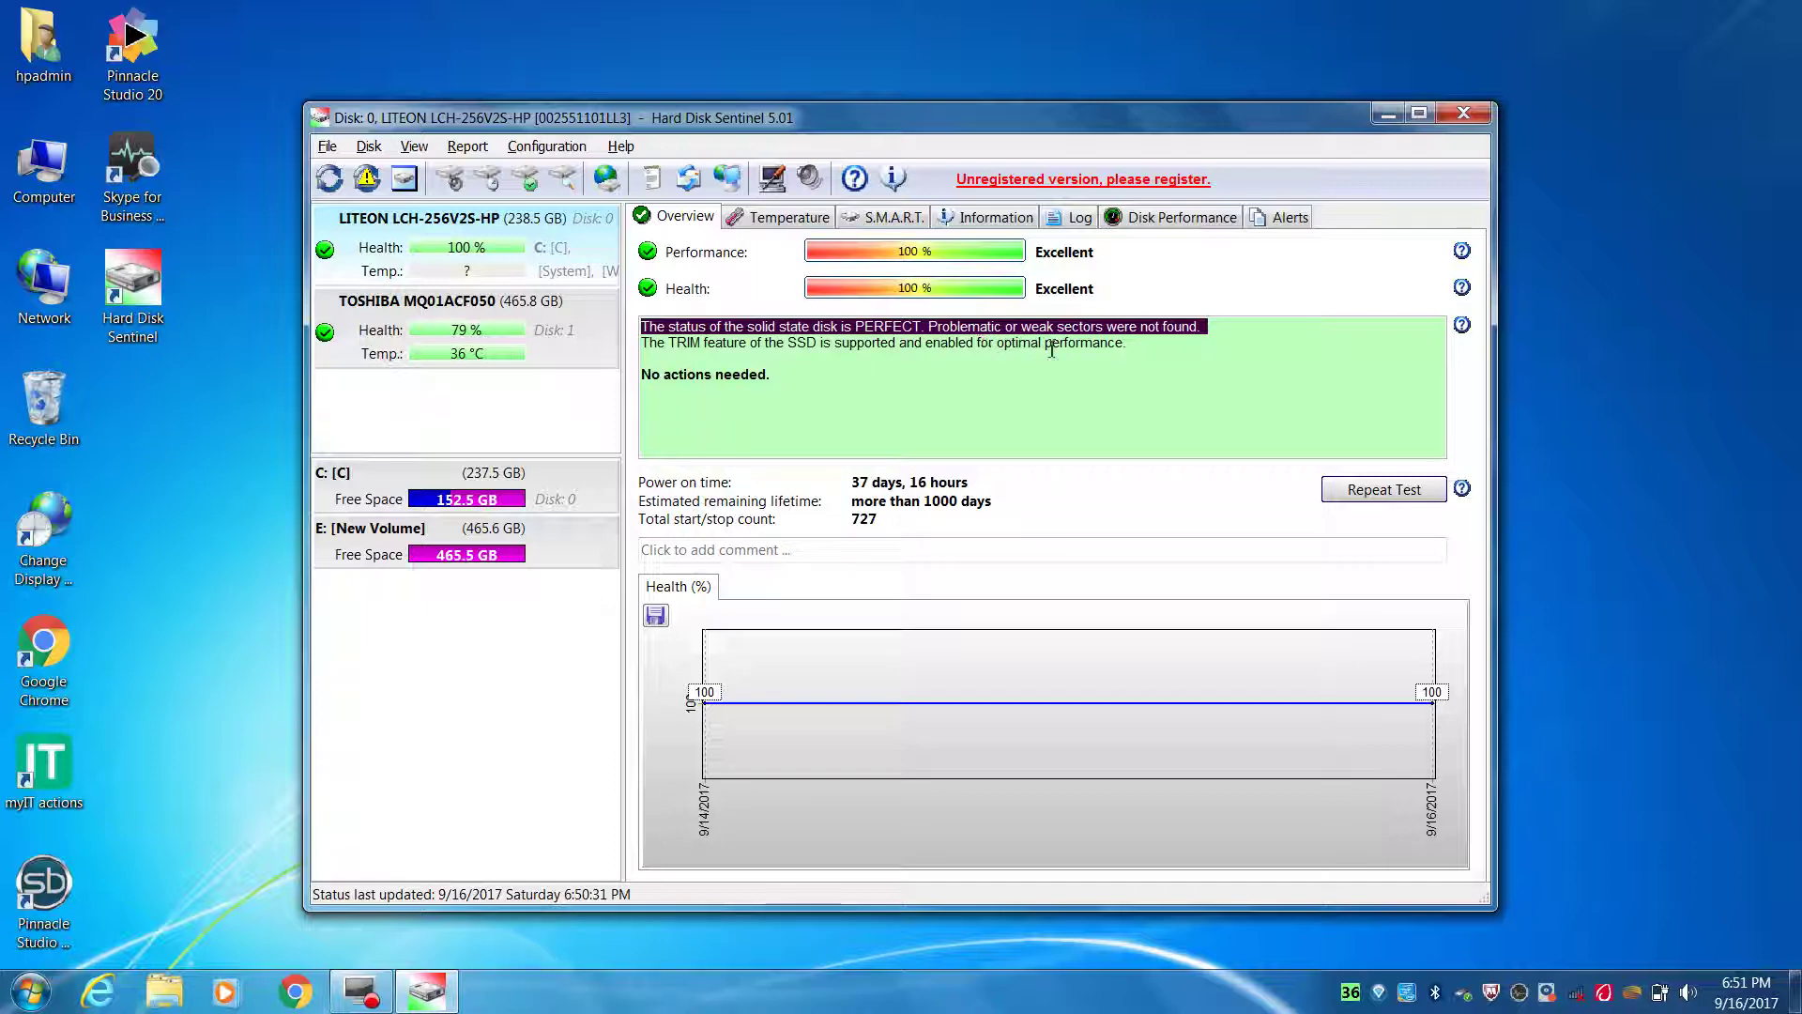
Compare the TOSHIBA MQ01ACF050's bad-sector report and estimated lifetime with the LITEON disk's overview, ending on the TOSHIBA disk
{"action": "left_click", "coordinate": [460, 324]}
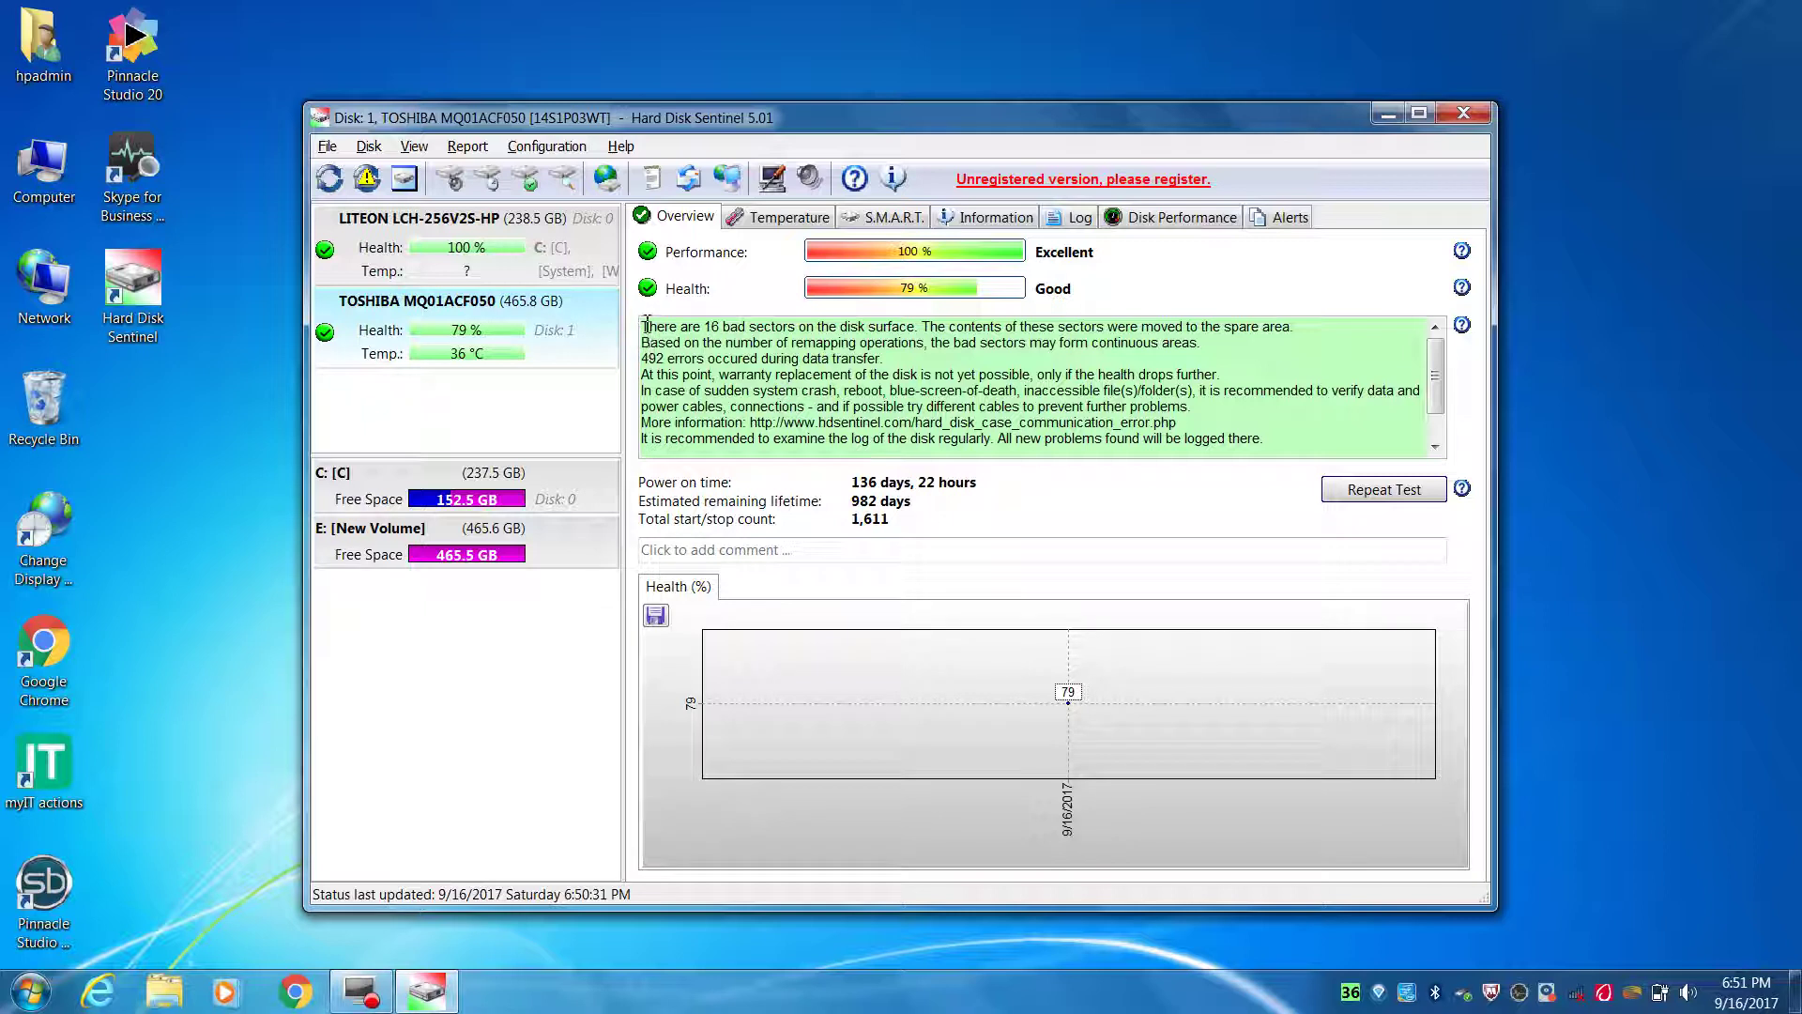
{"action": "left_click_drag", "start_coordinate": [647, 326], "coordinate": [802, 327]}
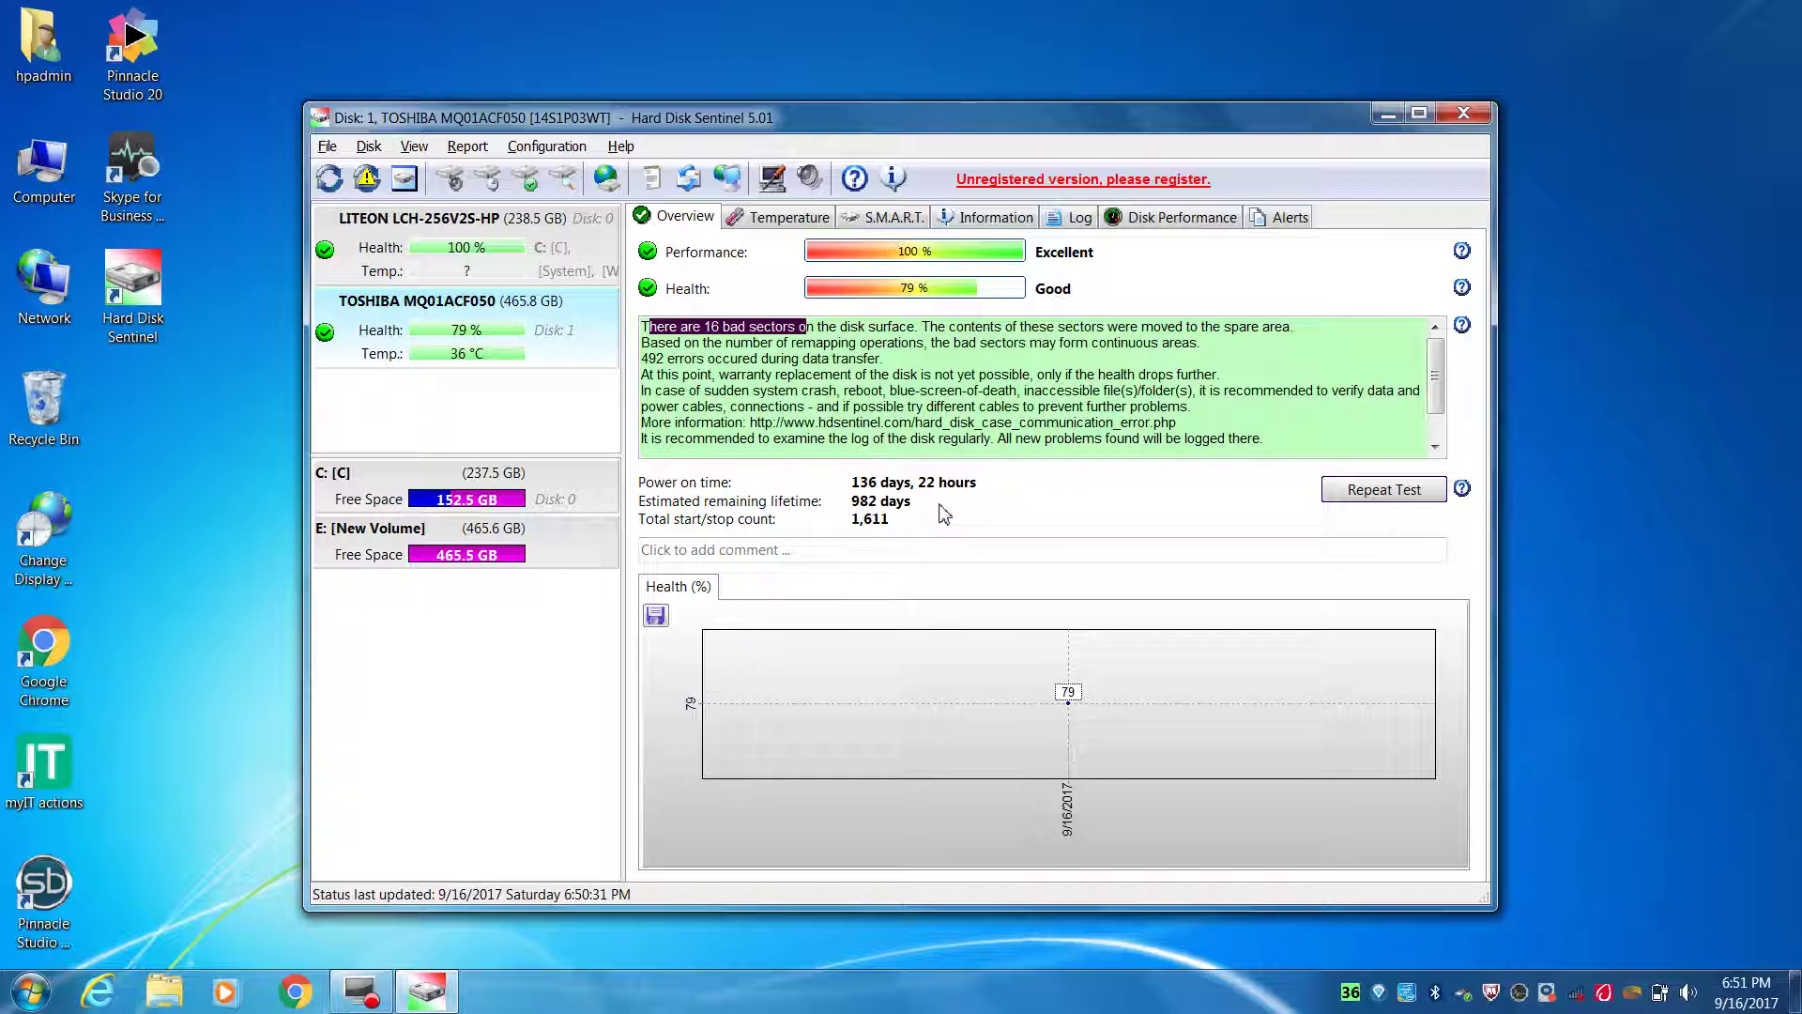
{"action": "left_click", "coordinate": [526, 251]}
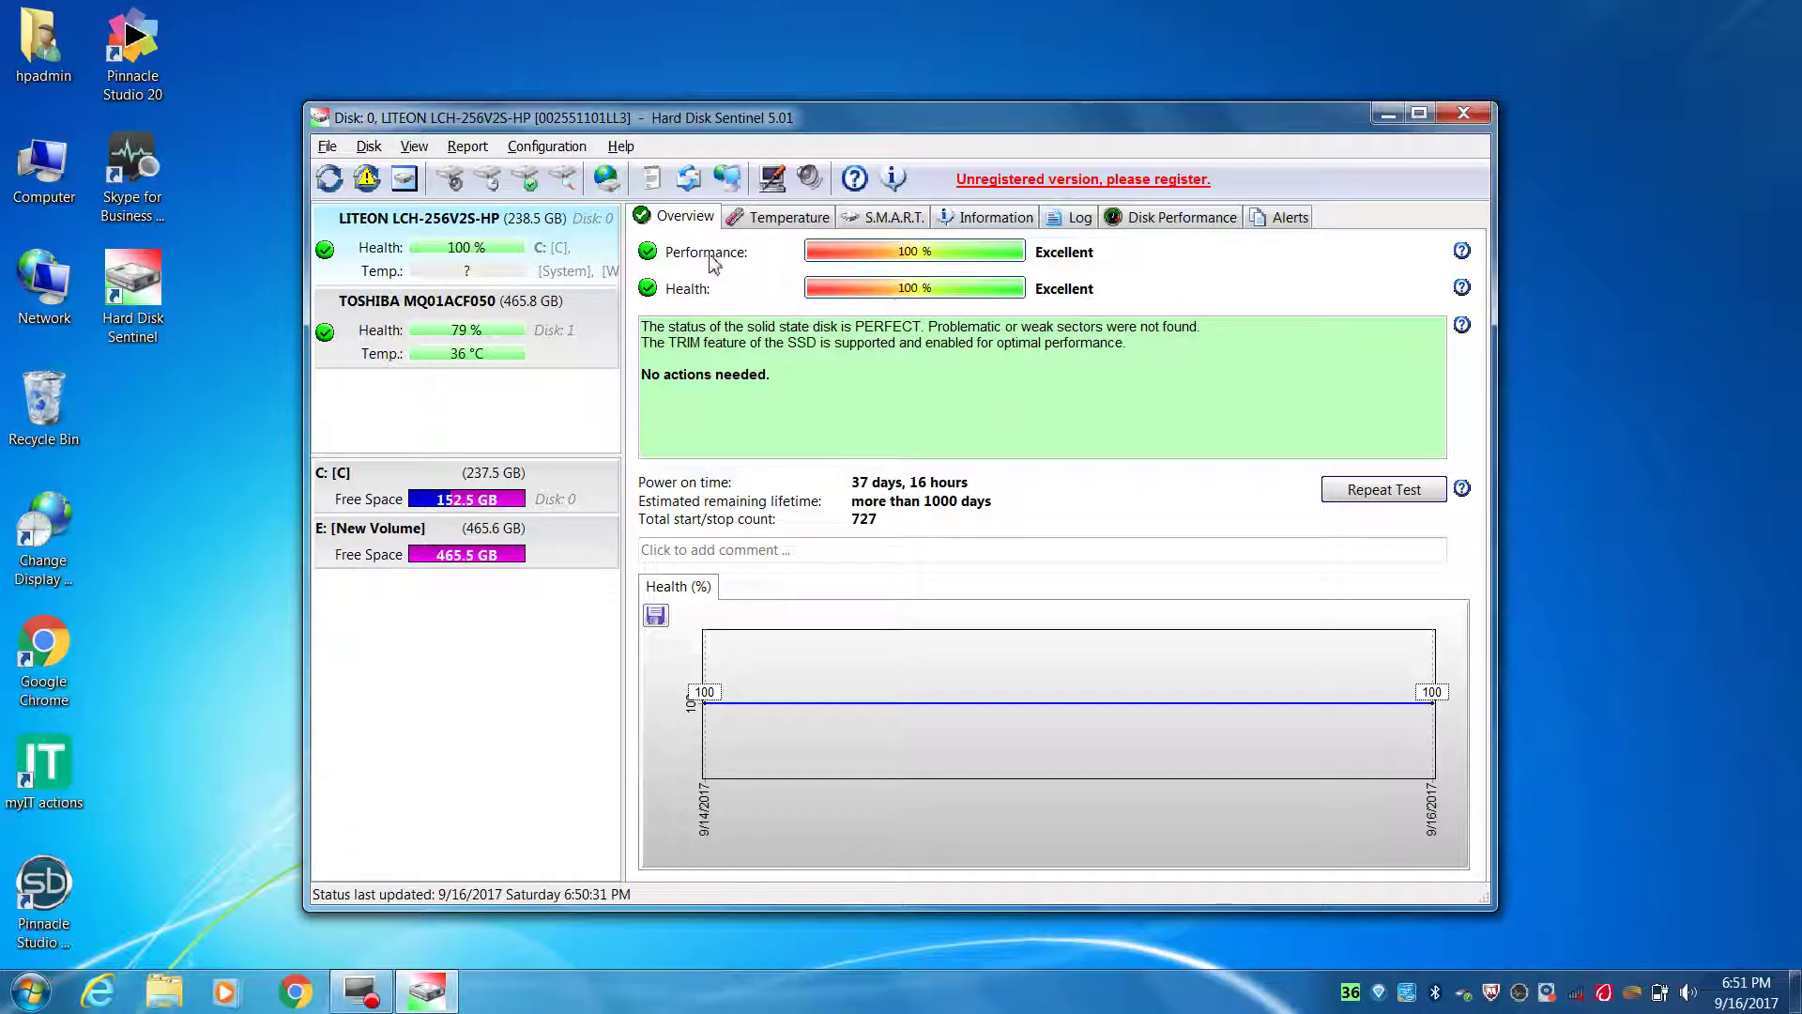
{"action": "left_click", "coordinate": [483, 347]}
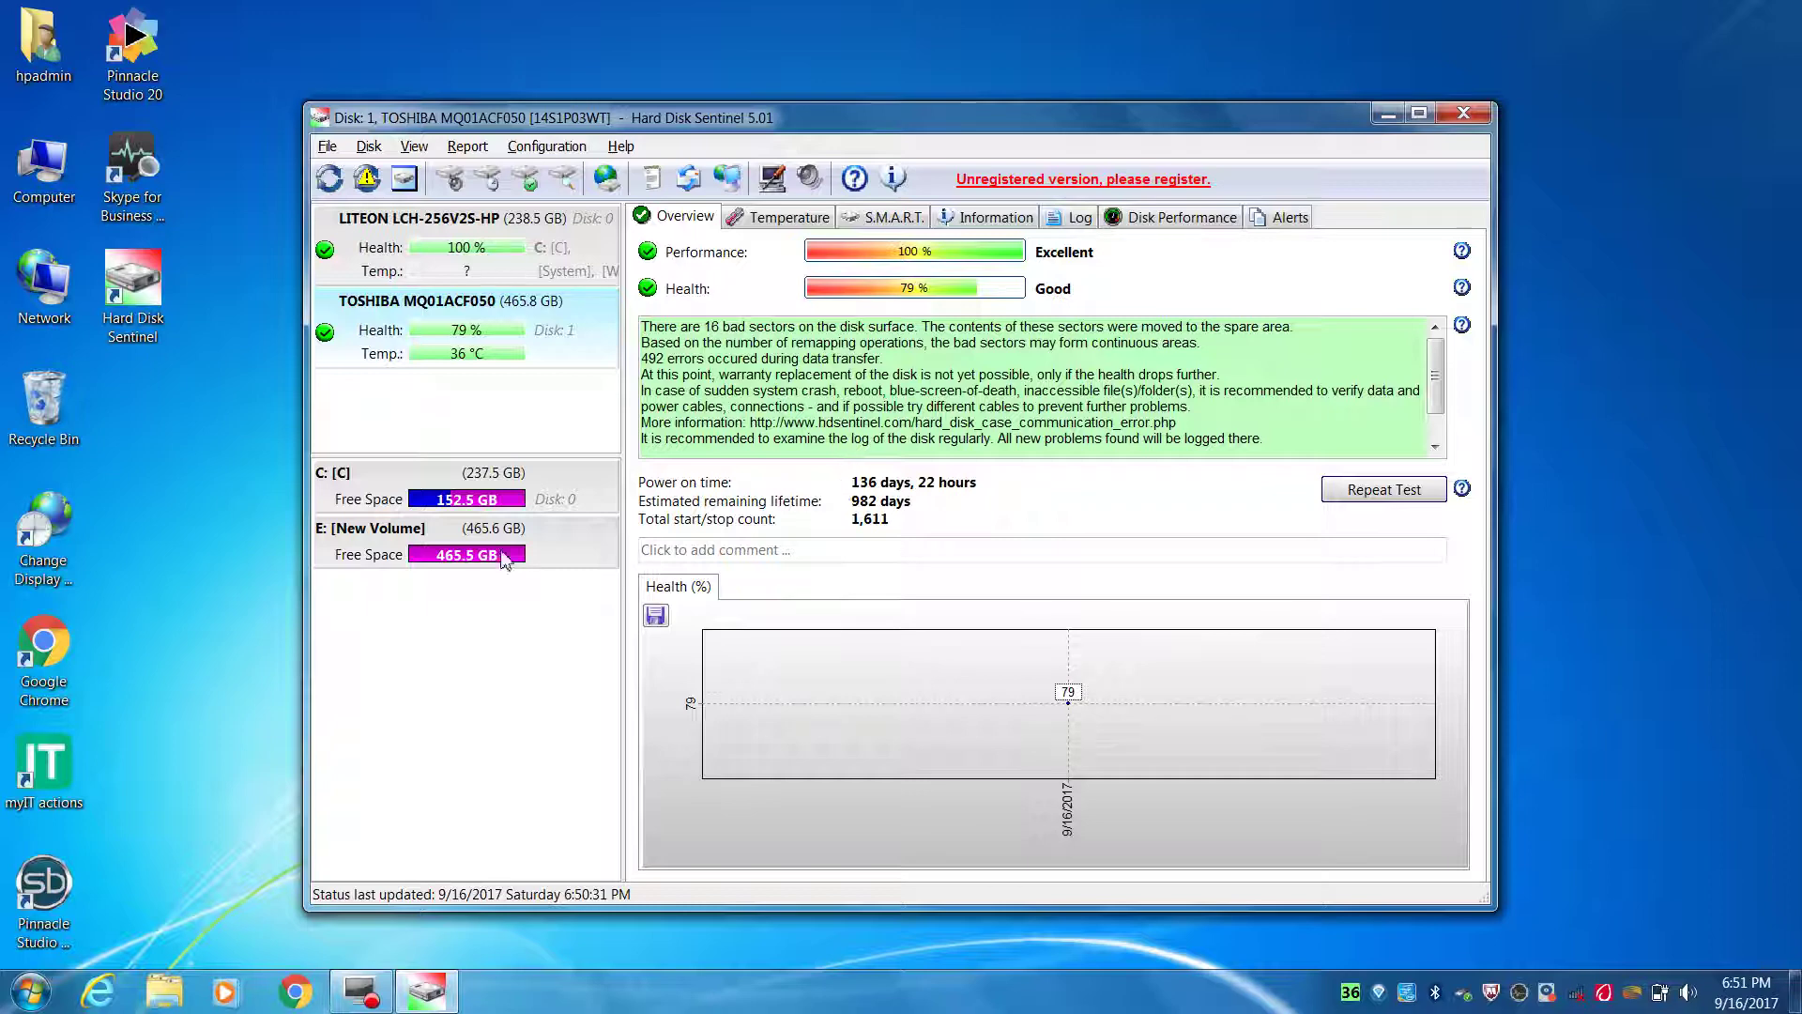
Examine the TOSHIBA MQ01ACF050's temperature readings and its S.M.A.R.T. attributes Reallocated Sectors Count and Reallocation Event Count
{"action": "left_click", "coordinate": [798, 216]}
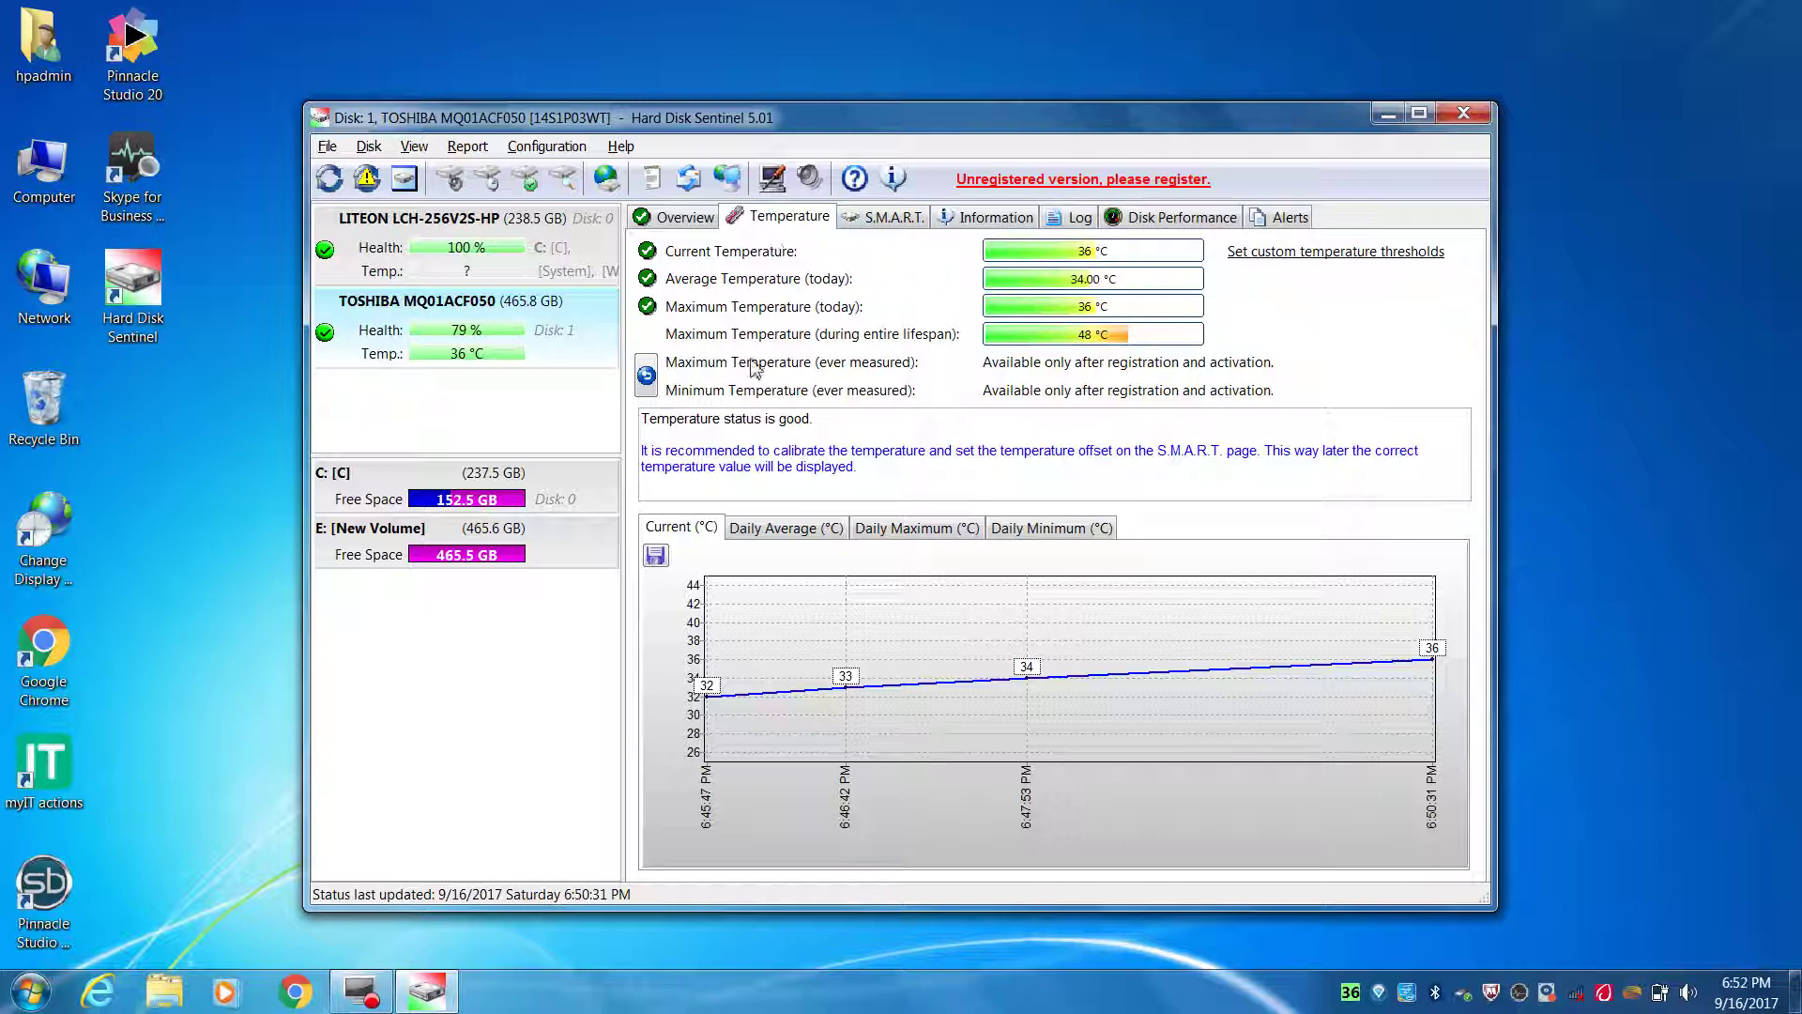
{"action": "left_click", "coordinate": [881, 217]}
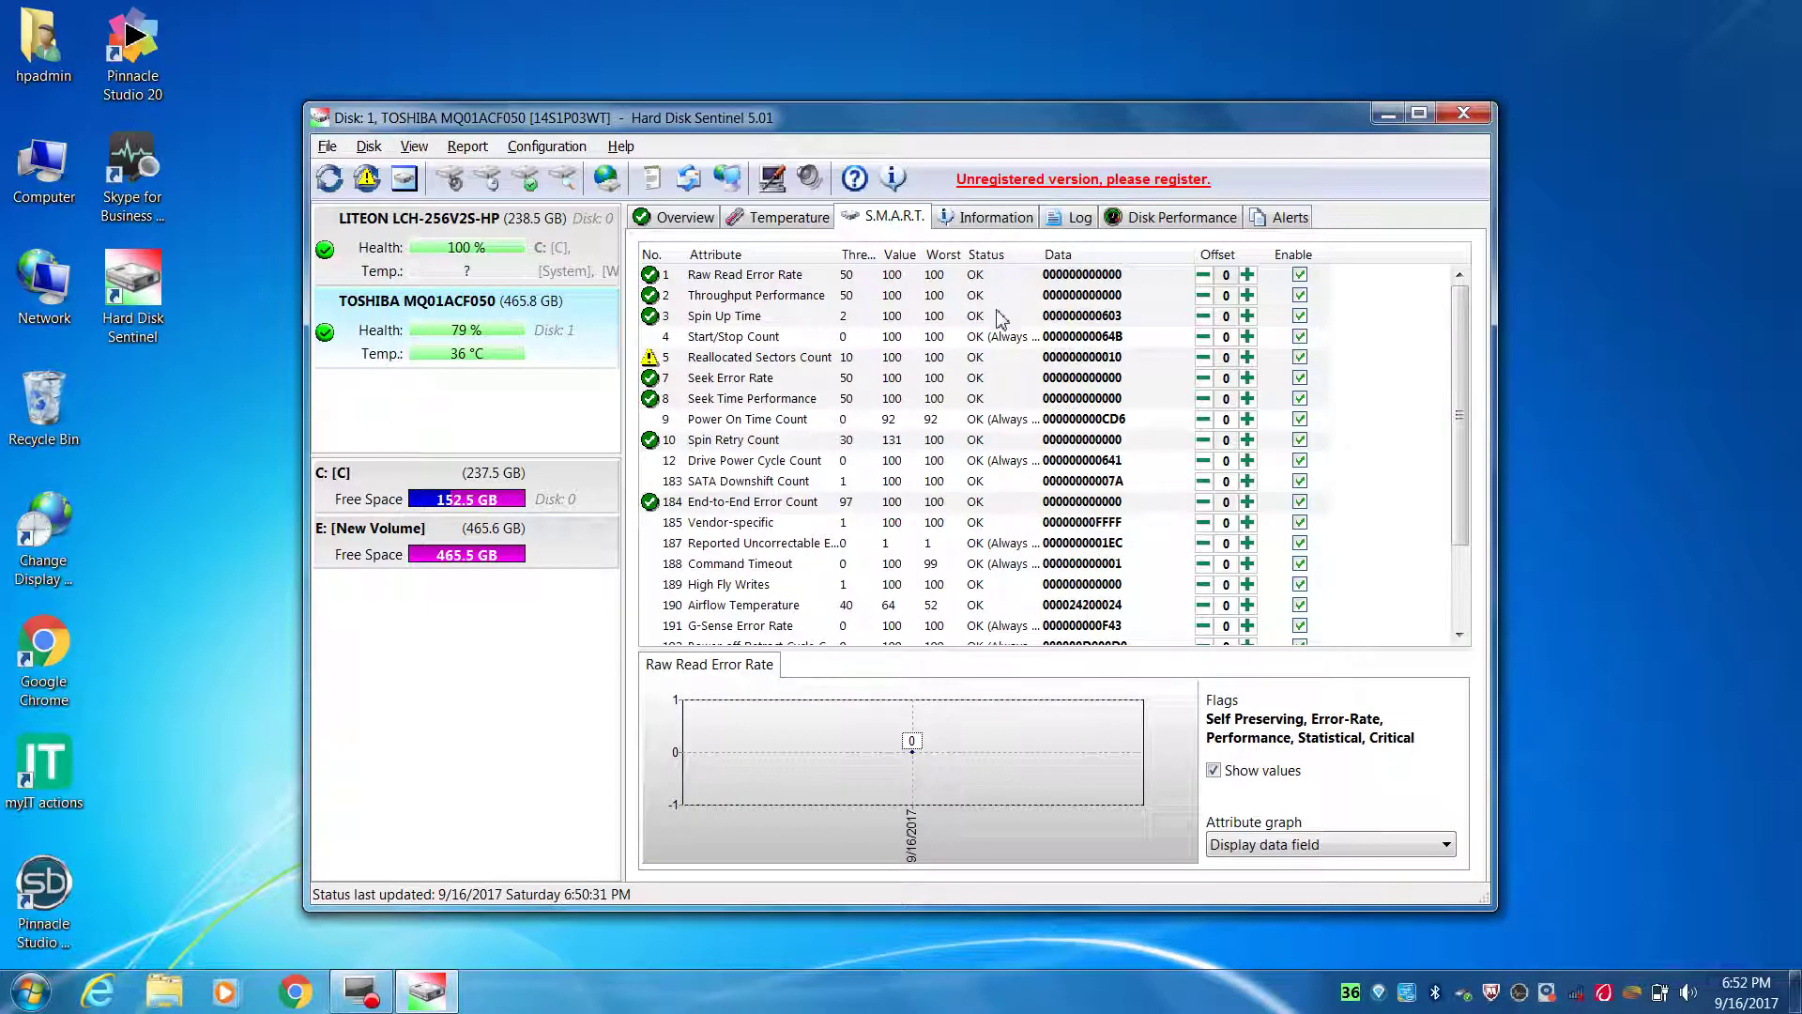
{"action": "left_click", "coordinate": [765, 362]}
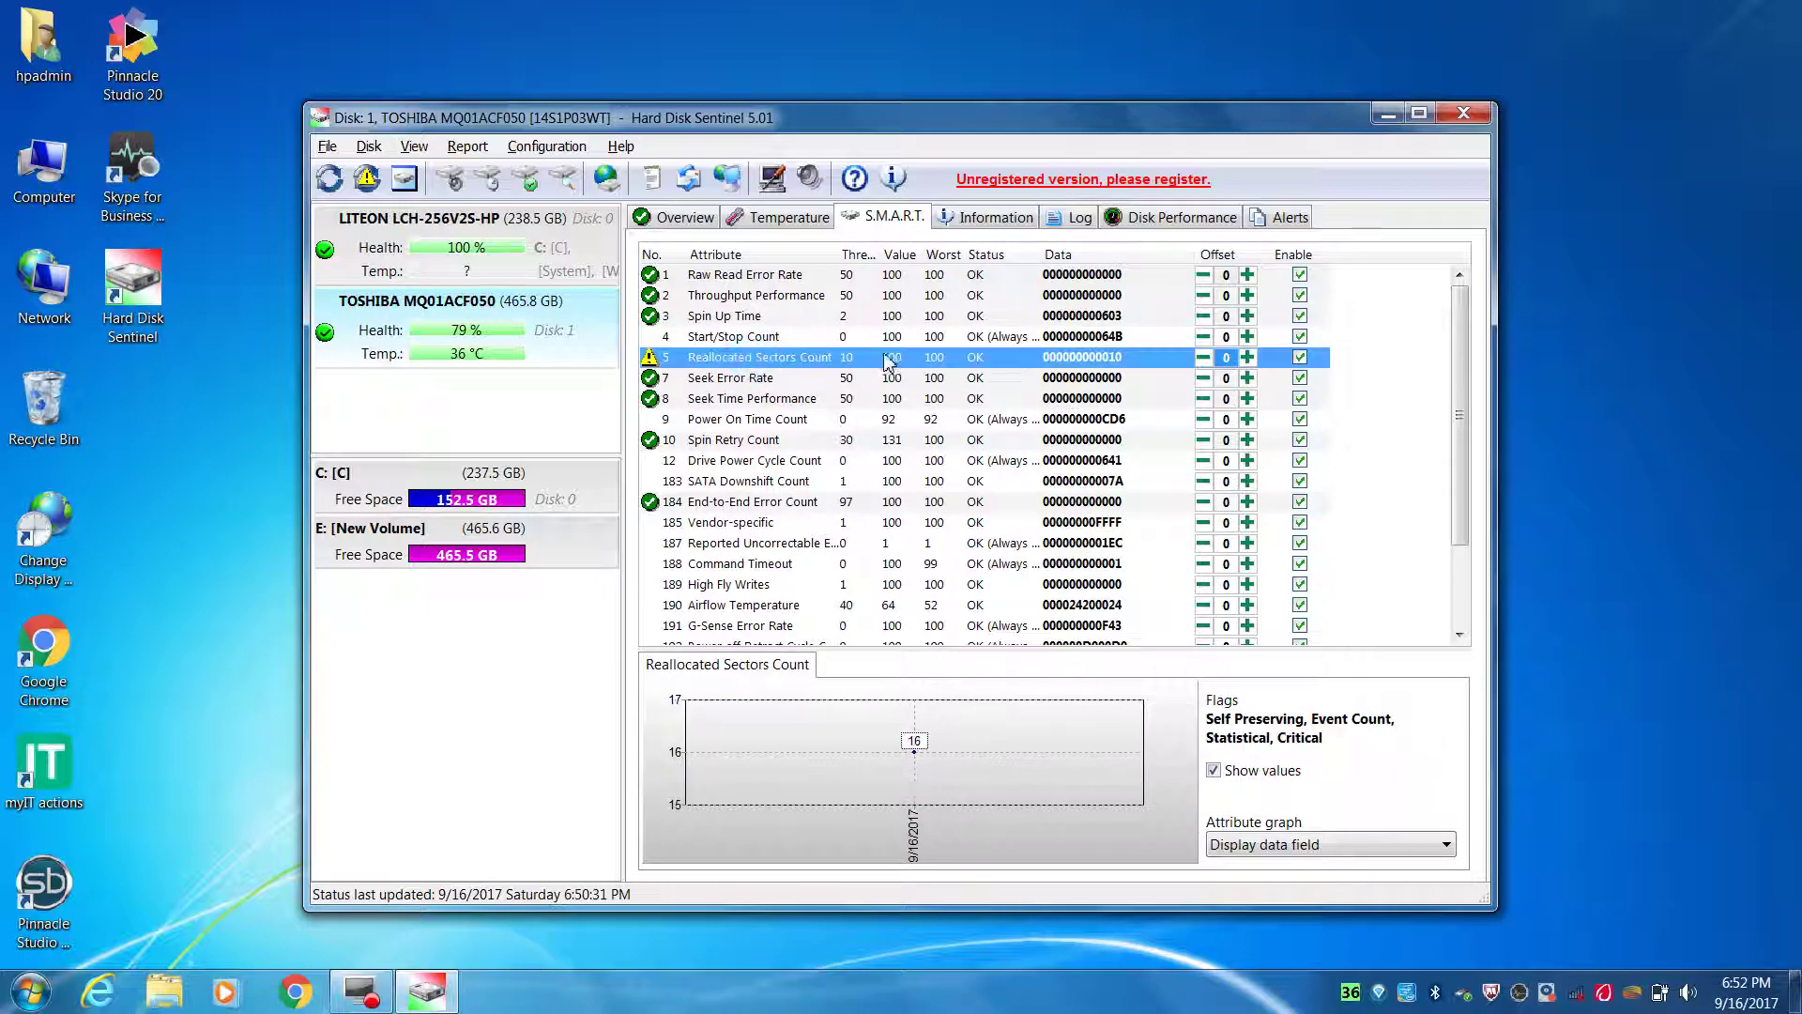
{"action": "scroll", "coordinate": [996, 441], "scroll_direction": "down", "scroll_amount": 2}
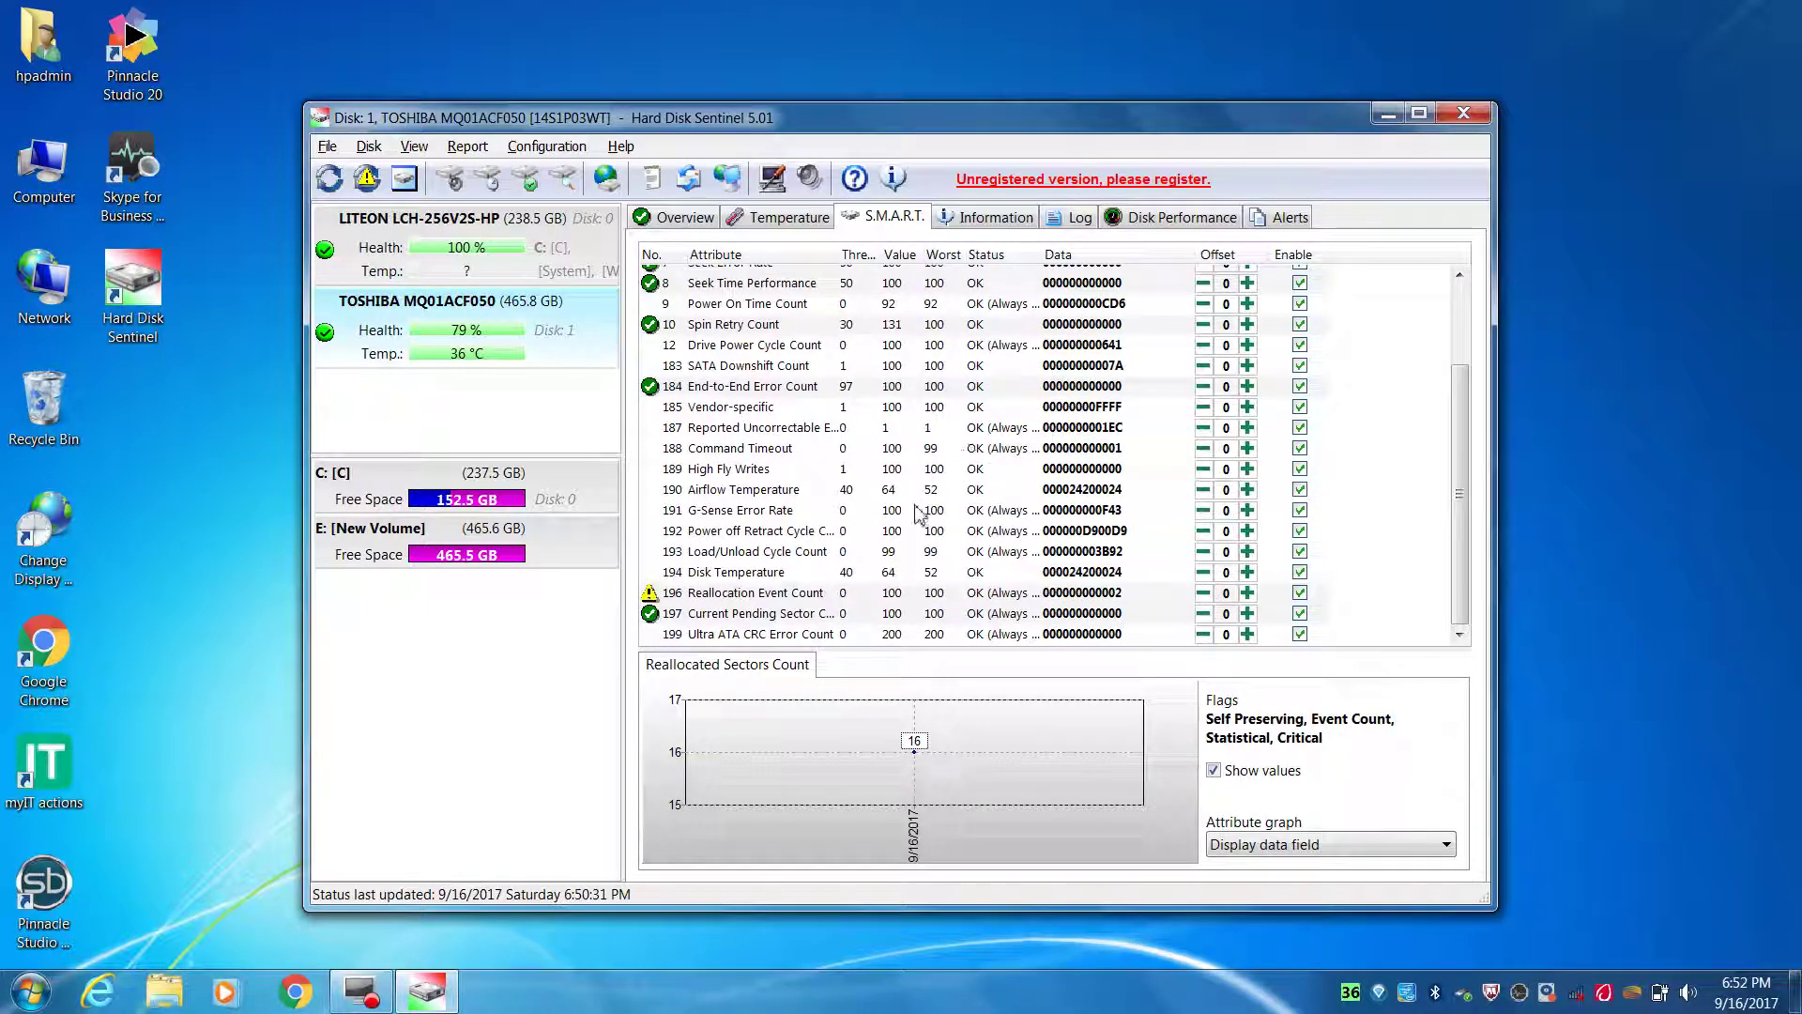
{"action": "left_click", "coordinate": [812, 593]}
{"action": "scroll", "coordinate": [860, 532], "scroll_direction": "up", "scroll_amount": 1}
{"action": "scroll", "coordinate": [860, 532], "scroll_direction": "up", "scroll_amount": 1}
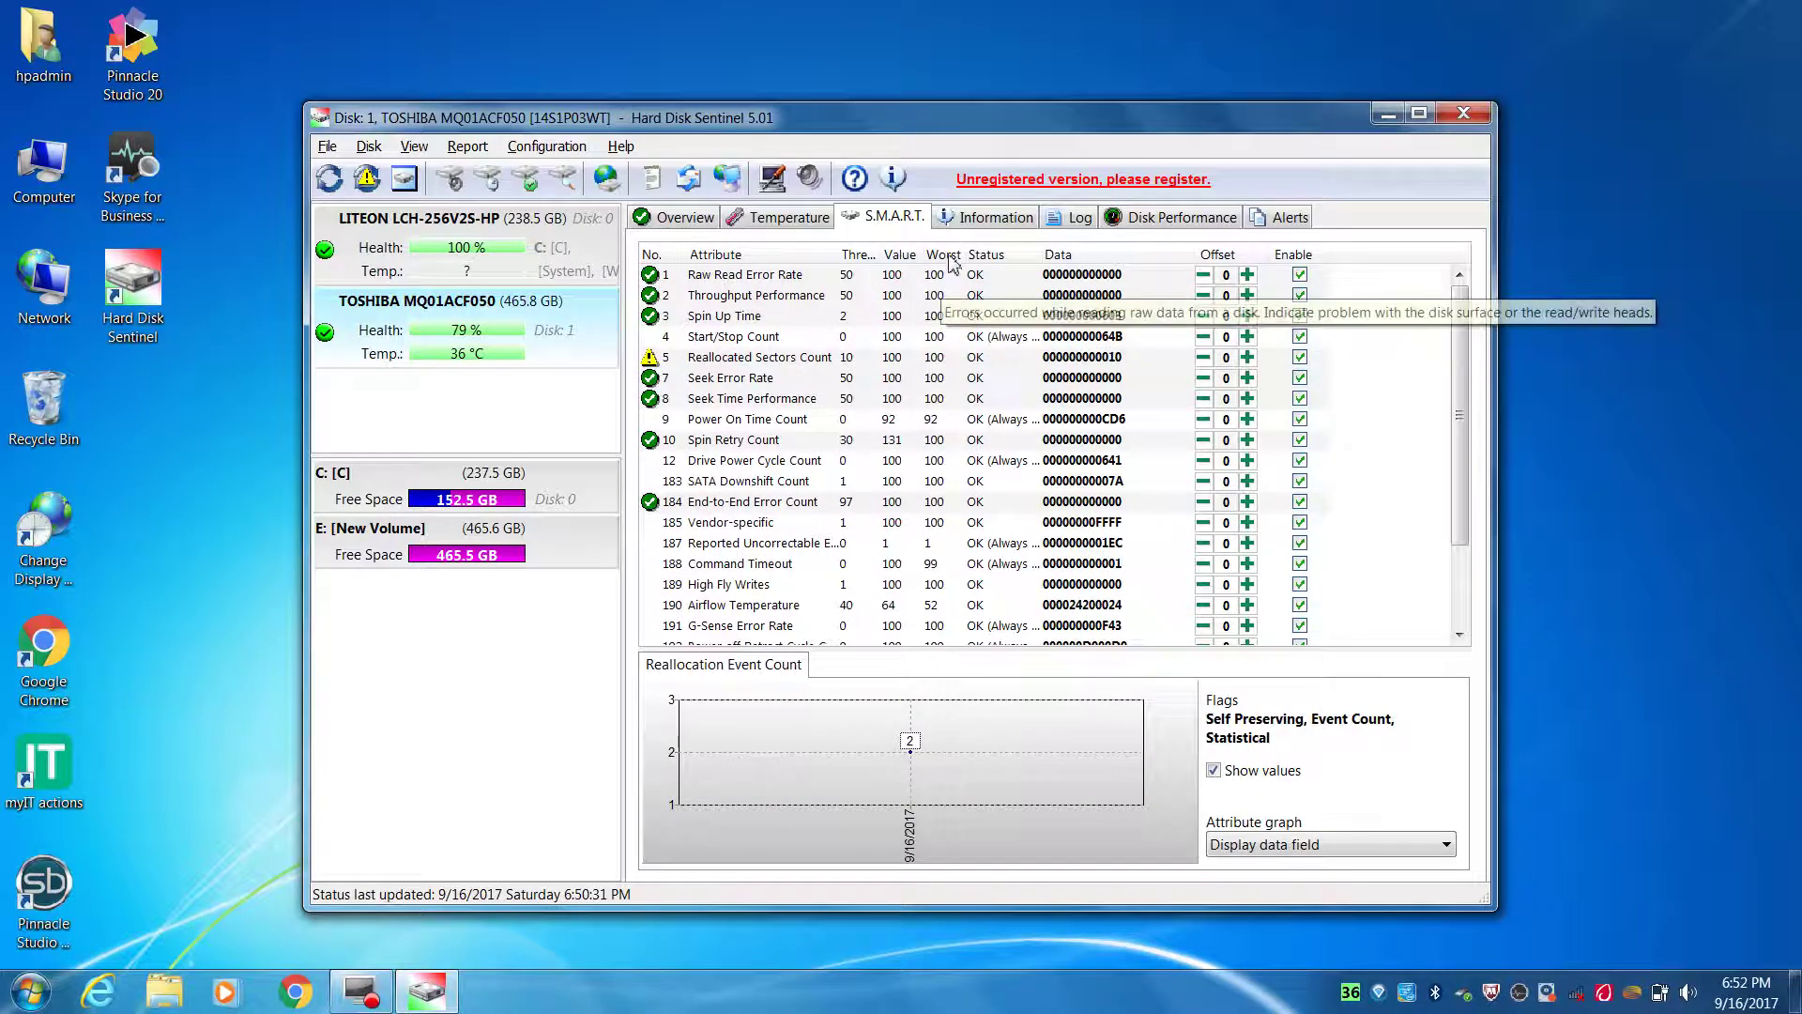
Review the TOSHIBA MQ01ACF050's disk information, logged problems and transfer performance
{"action": "left_click", "coordinate": [996, 218]}
{"action": "left_click", "coordinate": [1081, 221]}
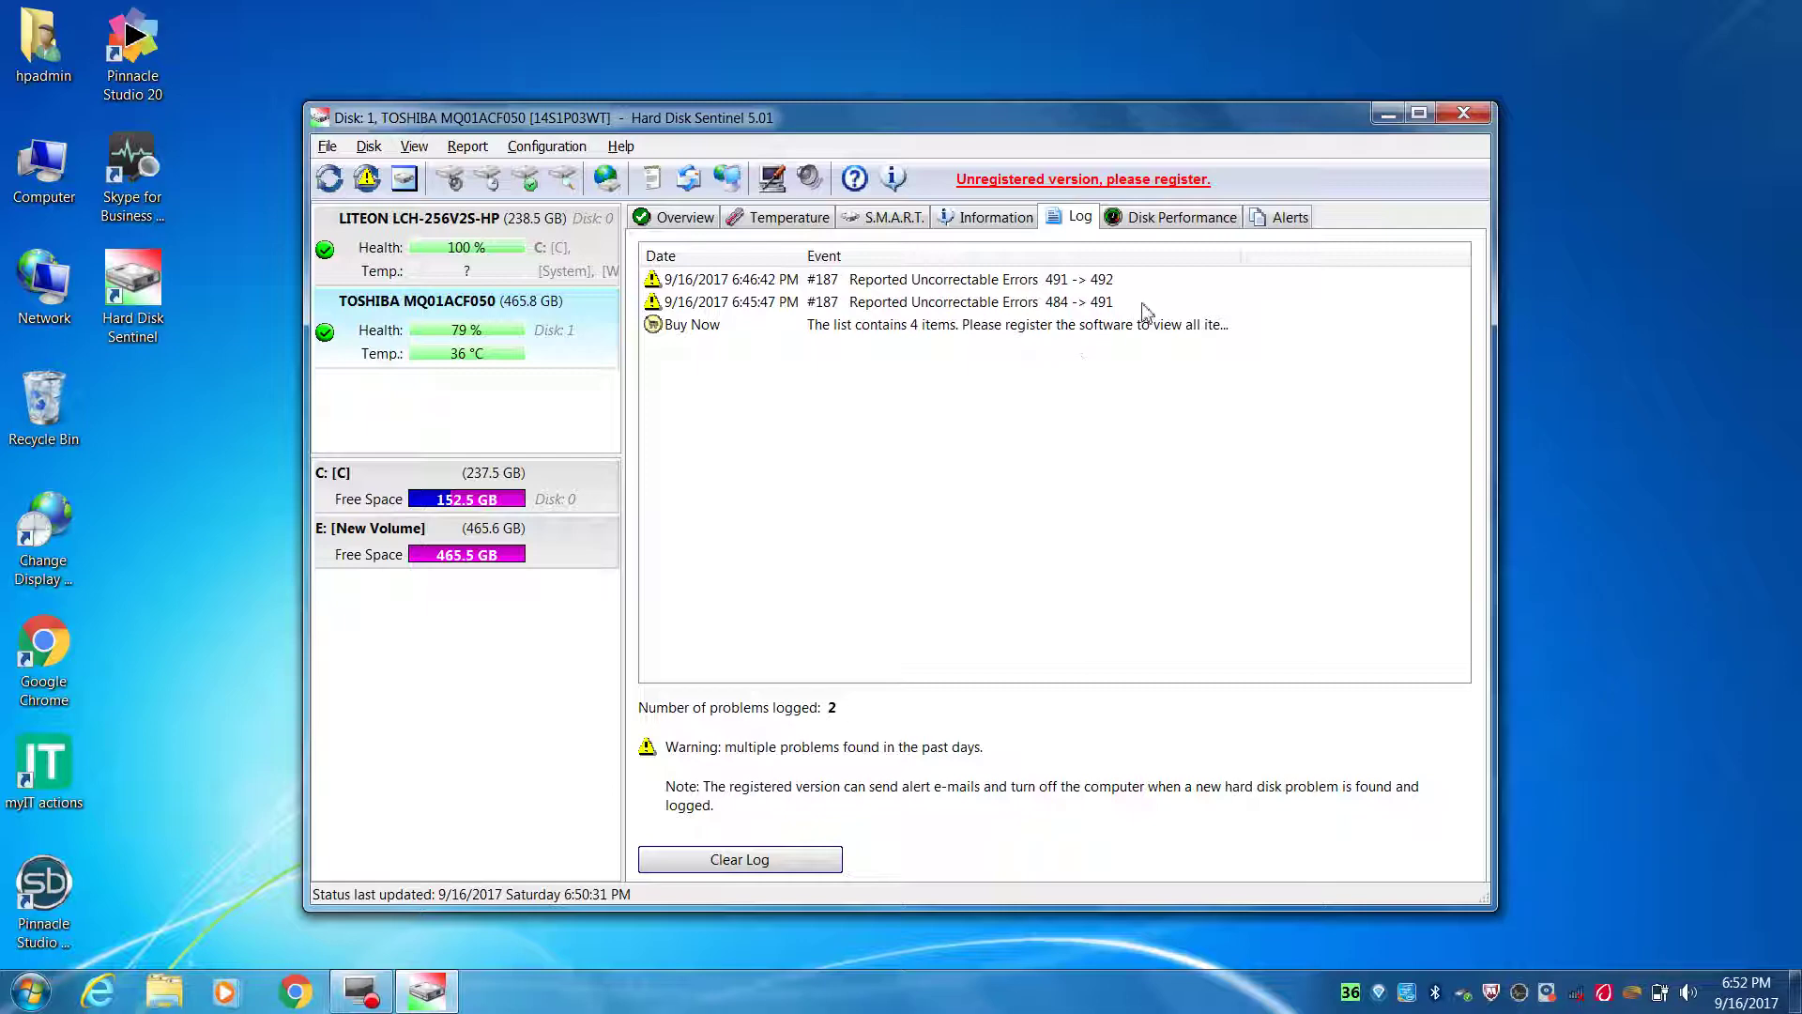
{"action": "left_click", "coordinate": [1164, 232]}
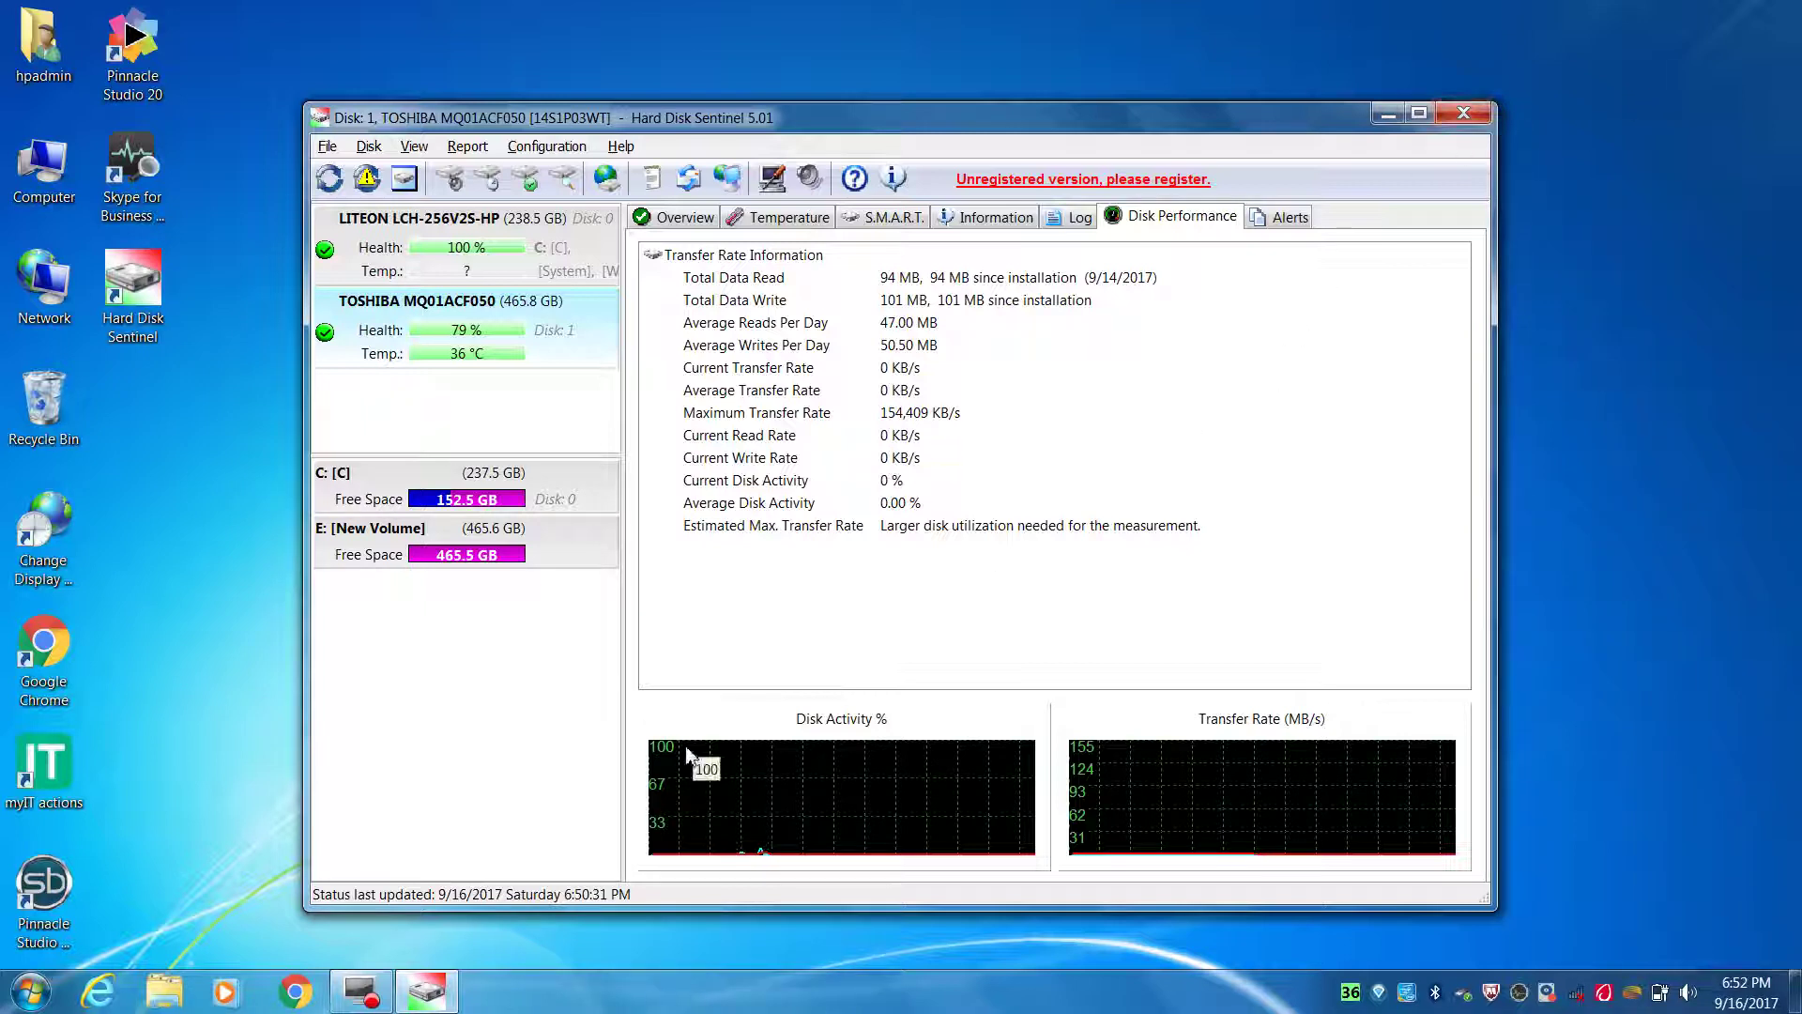
{"action": "mouse_move", "coordinate": [690, 754]}
Refresh the desktop and close the Driver Software Installation notice for the newly connected USB disk
{"action": "right_click", "coordinate": [382, 52]}
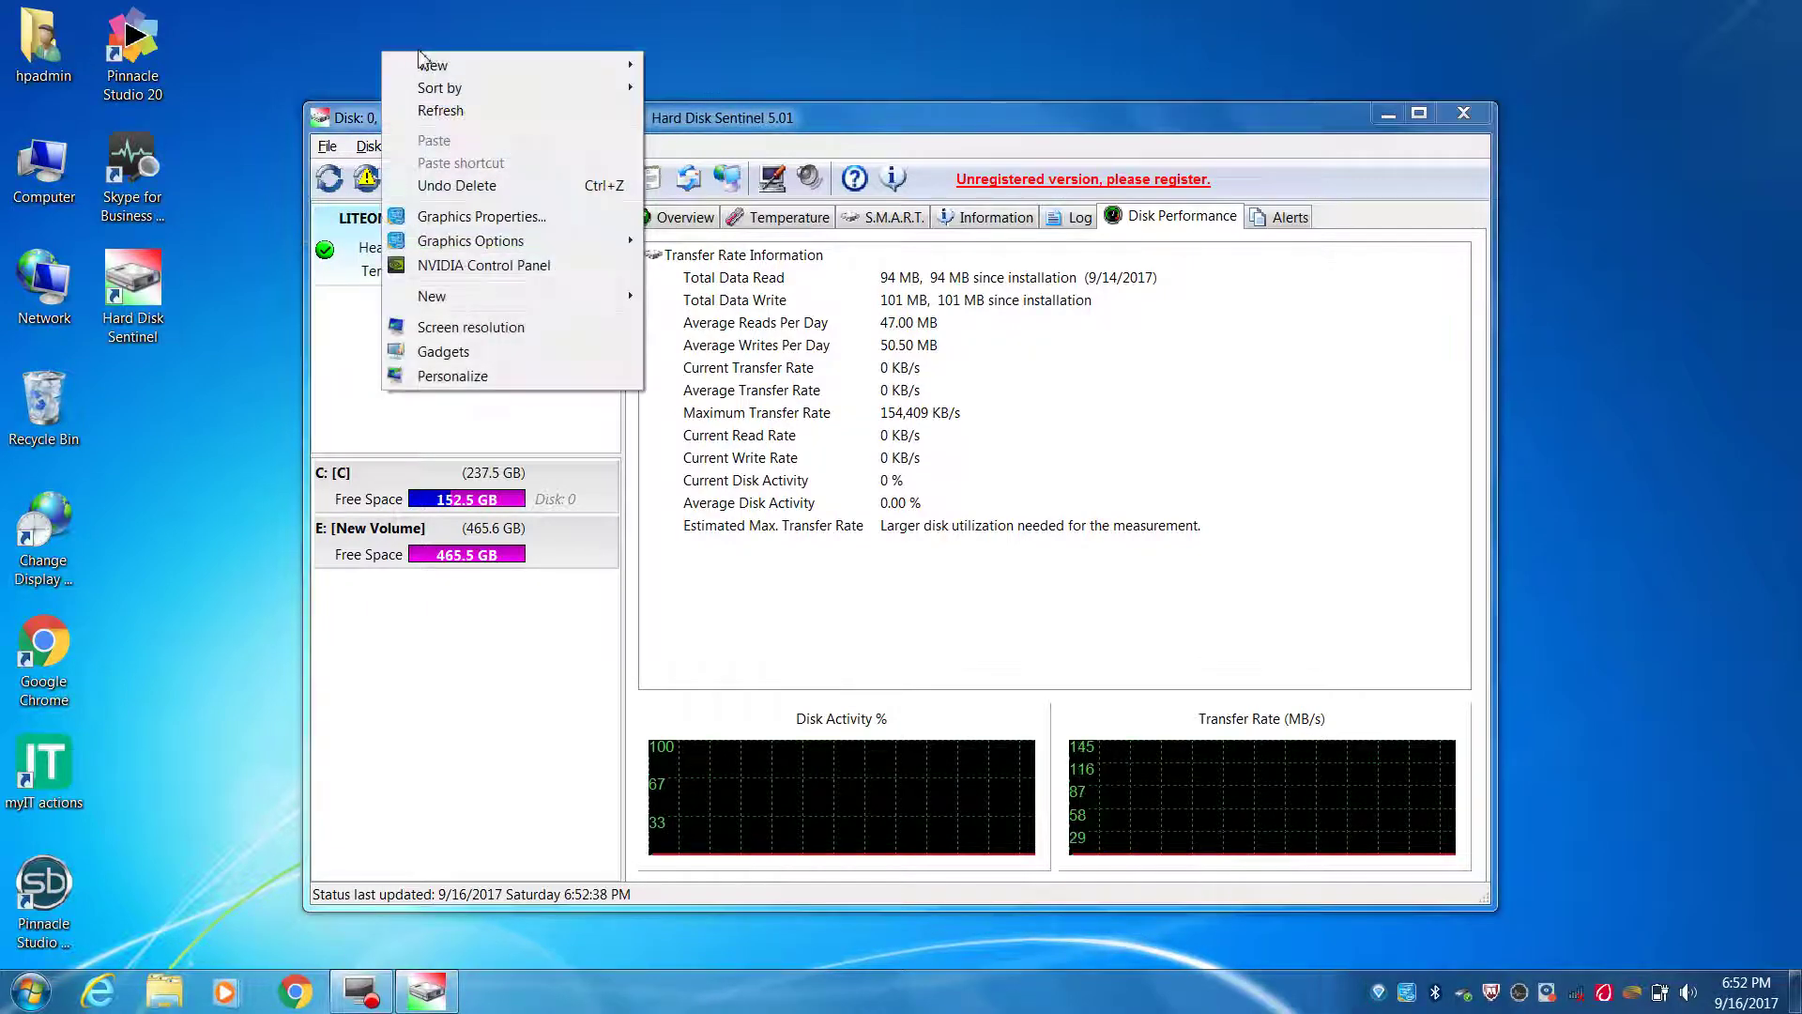
{"action": "left_click", "coordinate": [439, 110]}
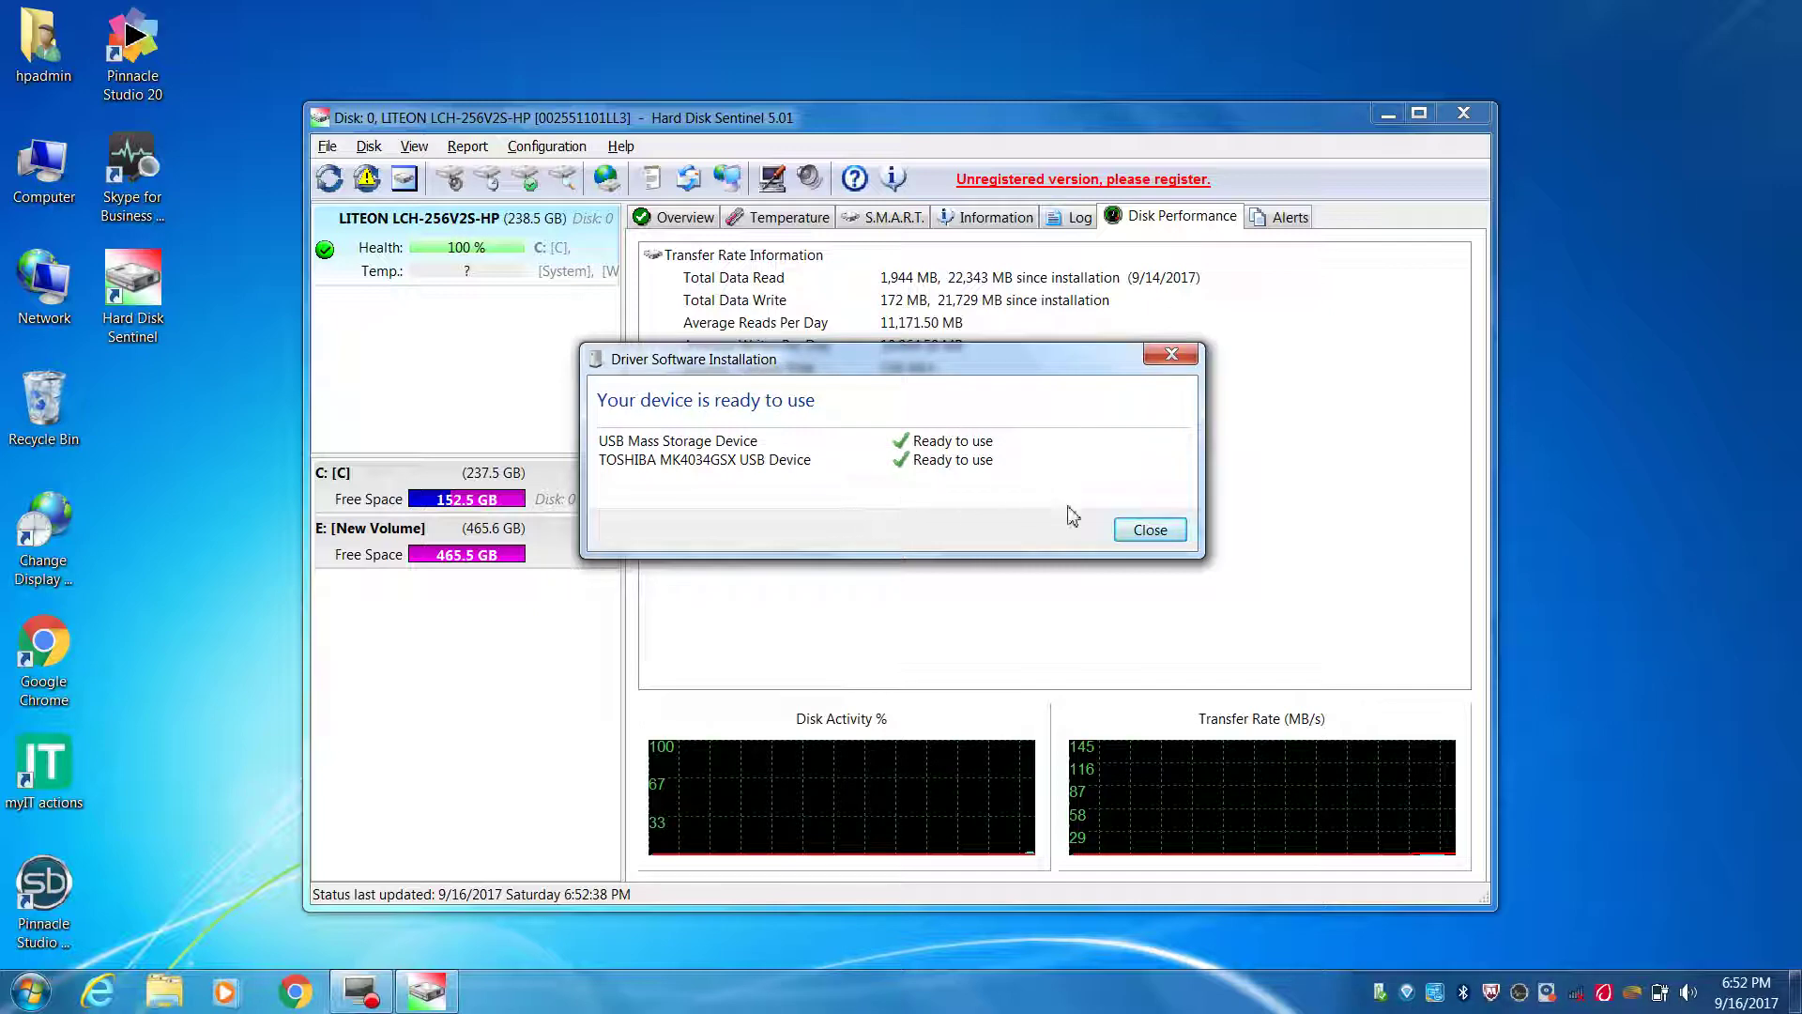
{"action": "left_click", "coordinate": [1143, 543]}
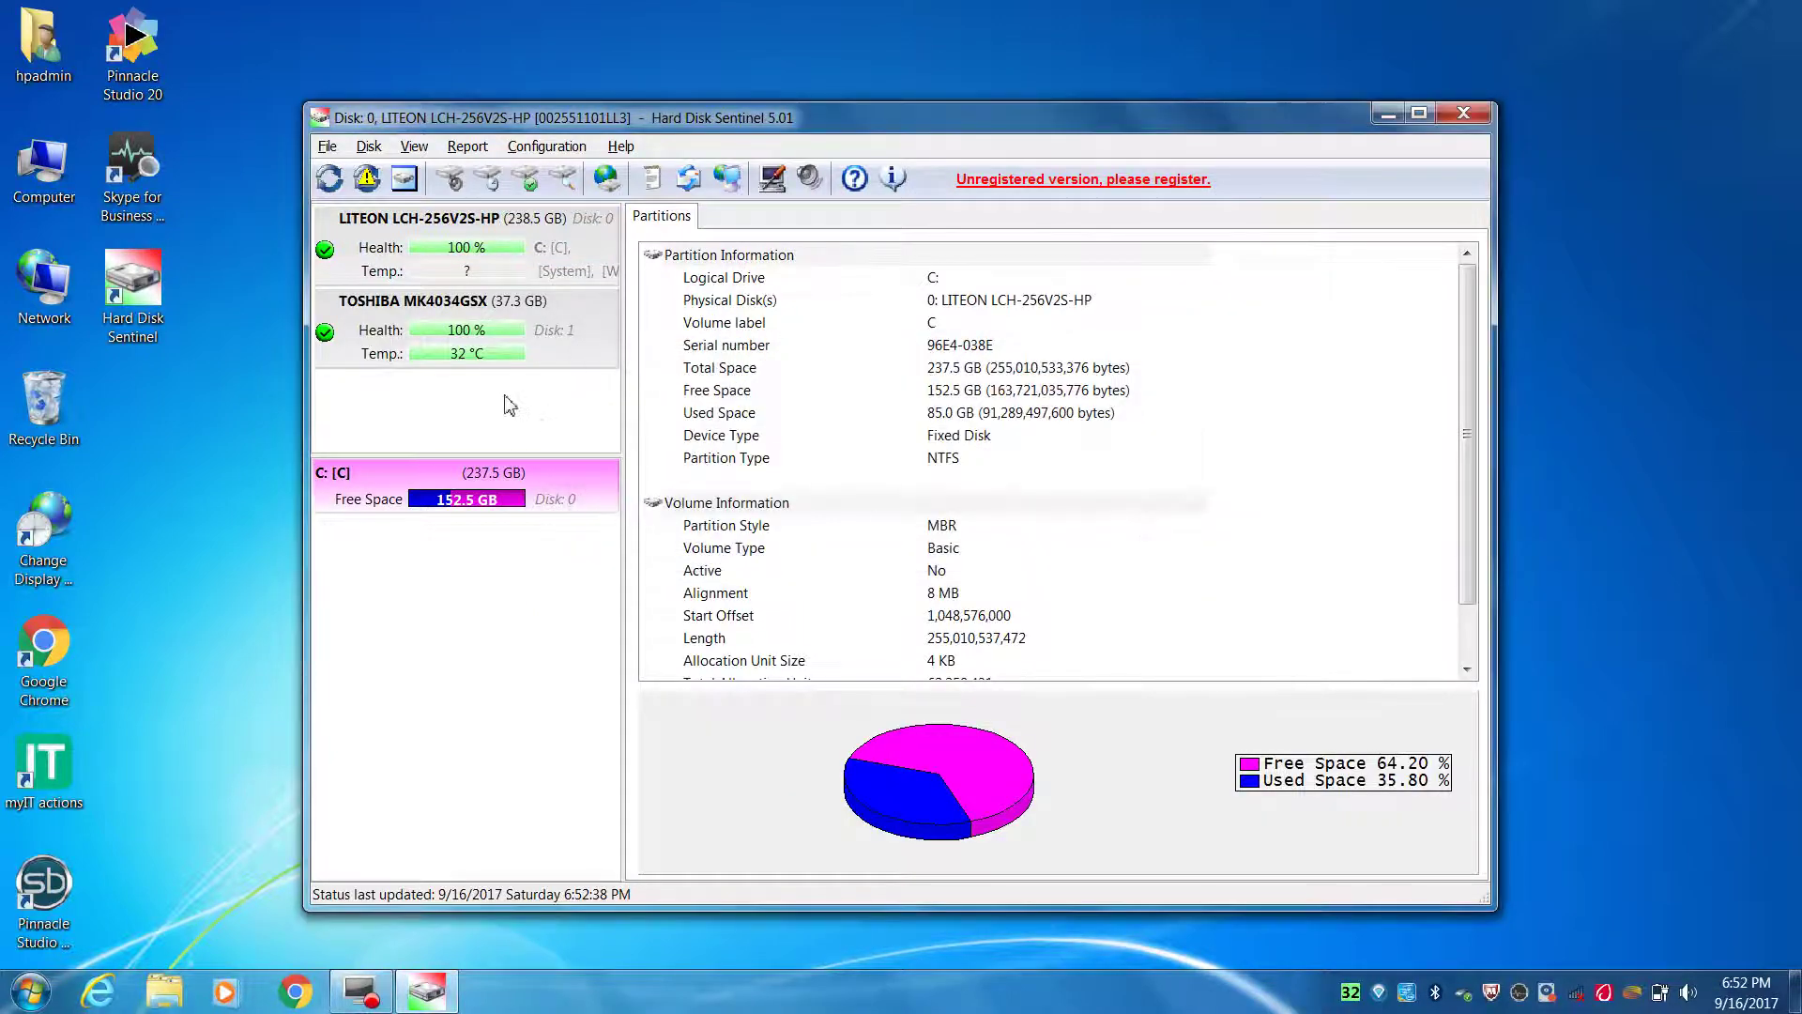
Select the TOSHIBA MK4034GSX disk and read the status sentence in its health overview
{"action": "left_click", "coordinate": [515, 351]}
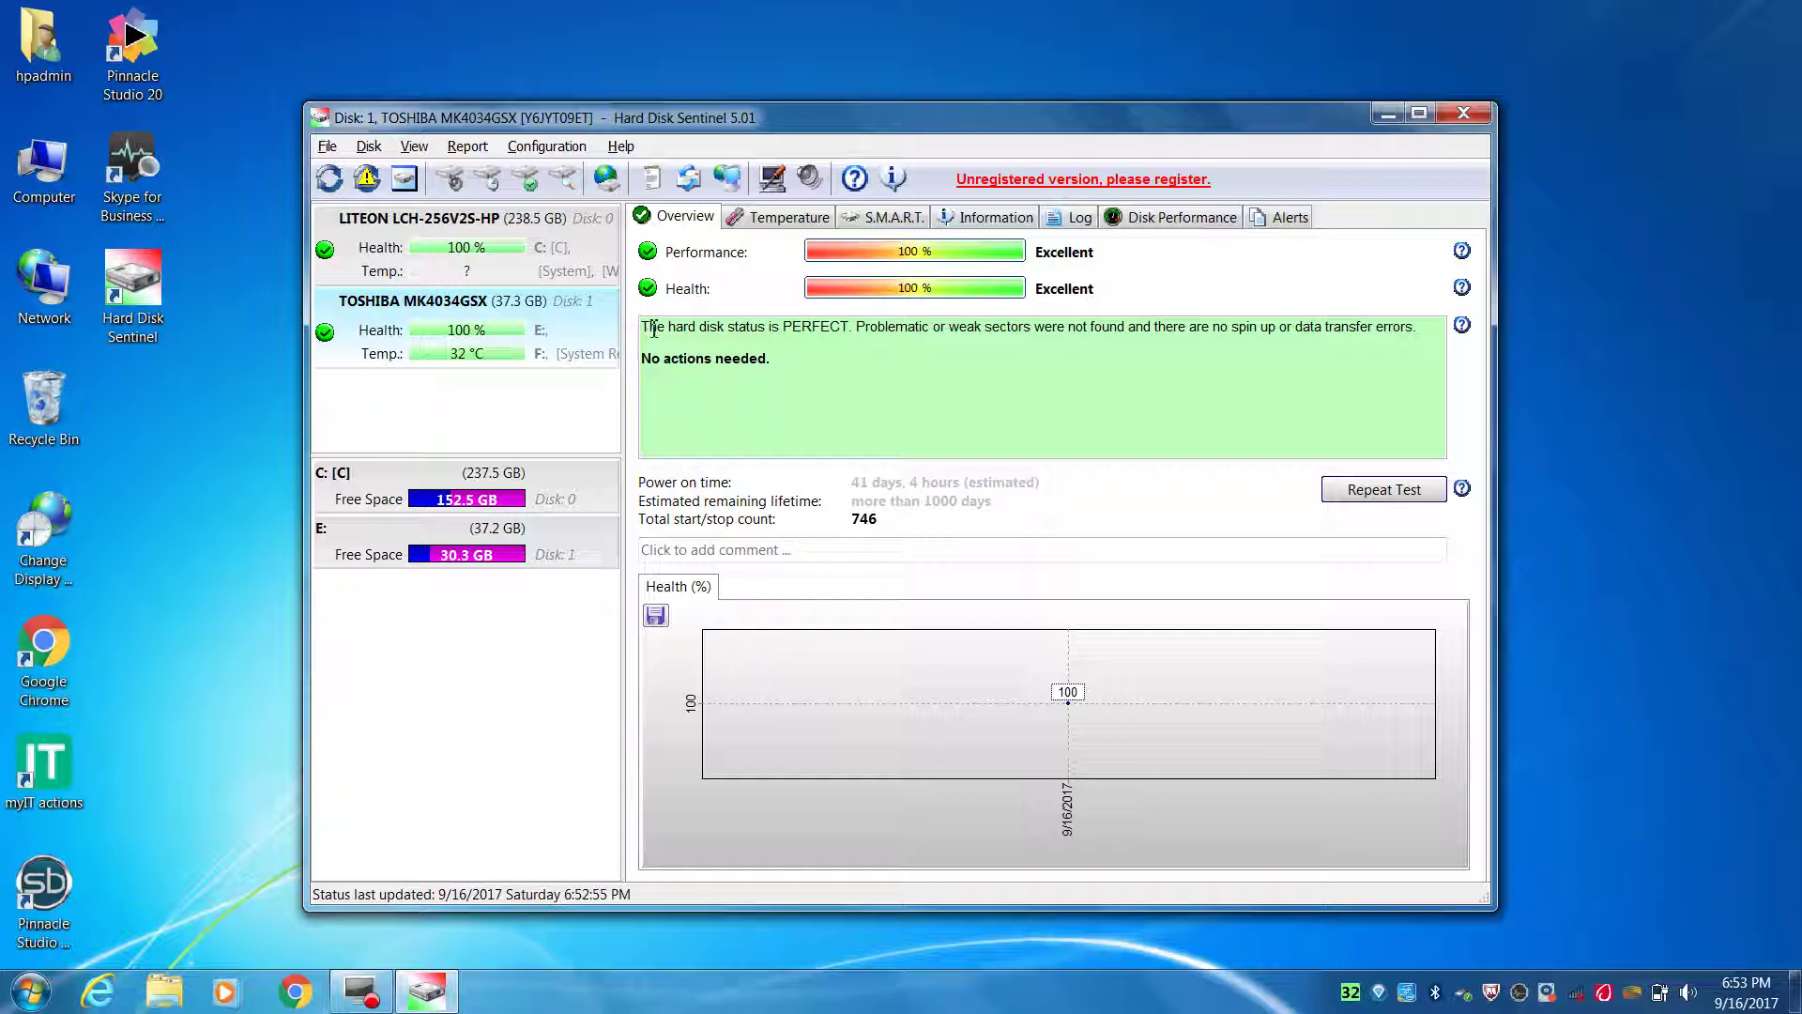
{"action": "left_click_drag", "start_coordinate": [652, 329], "coordinate": [854, 335]}
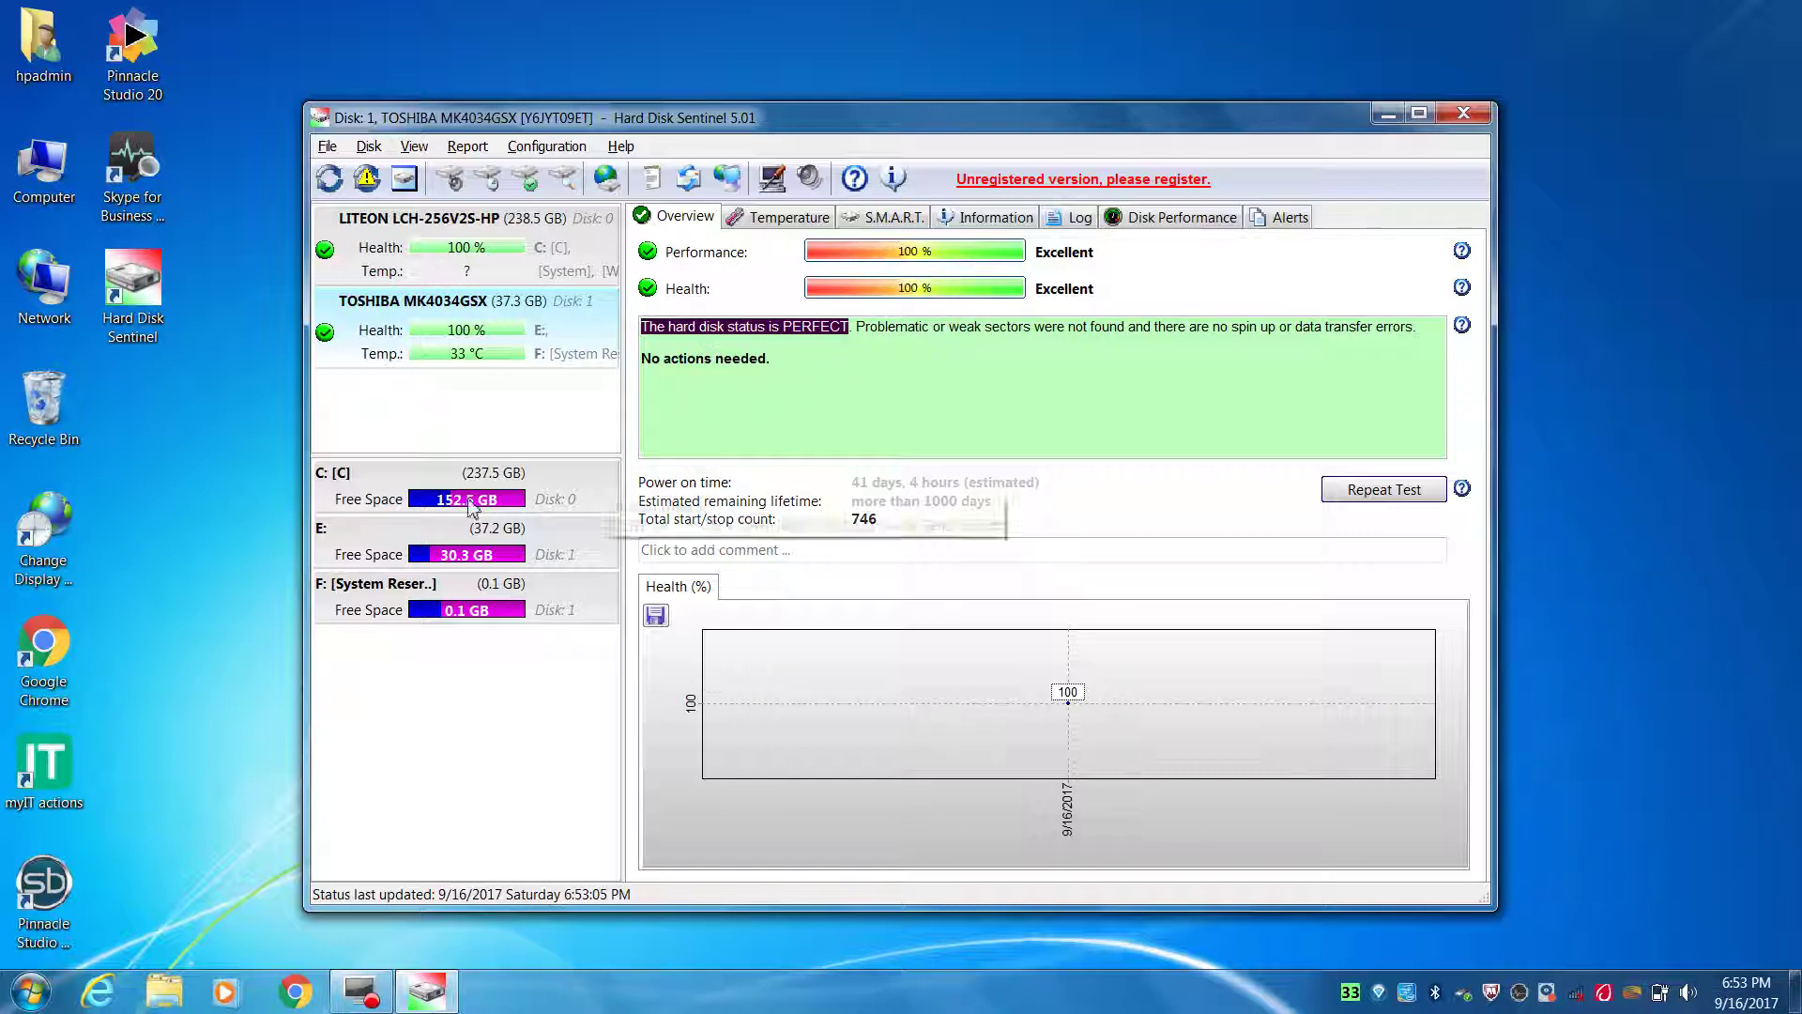
Open Disk Management through the computer's Manage command and maximize the Computer Management window
{"action": "left_click", "coordinate": [42, 160]}
{"action": "right_click", "coordinate": [57, 178]}
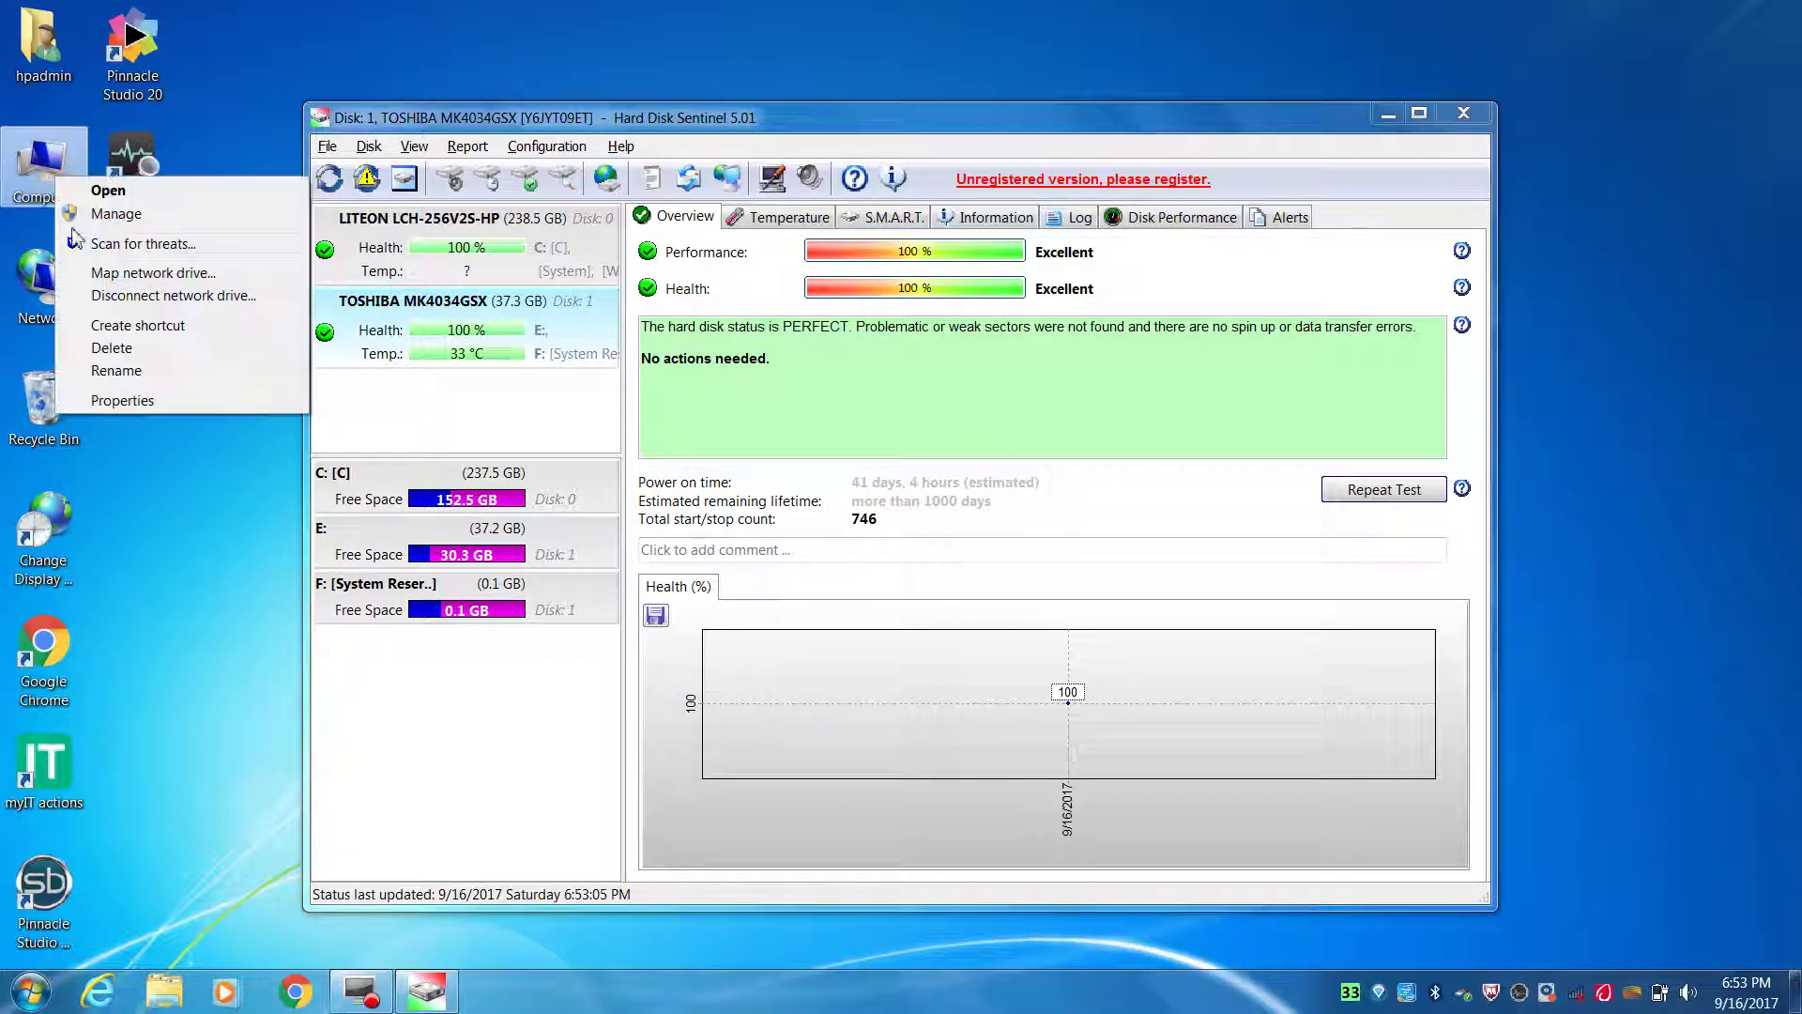
{"action": "left_click", "coordinate": [111, 214]}
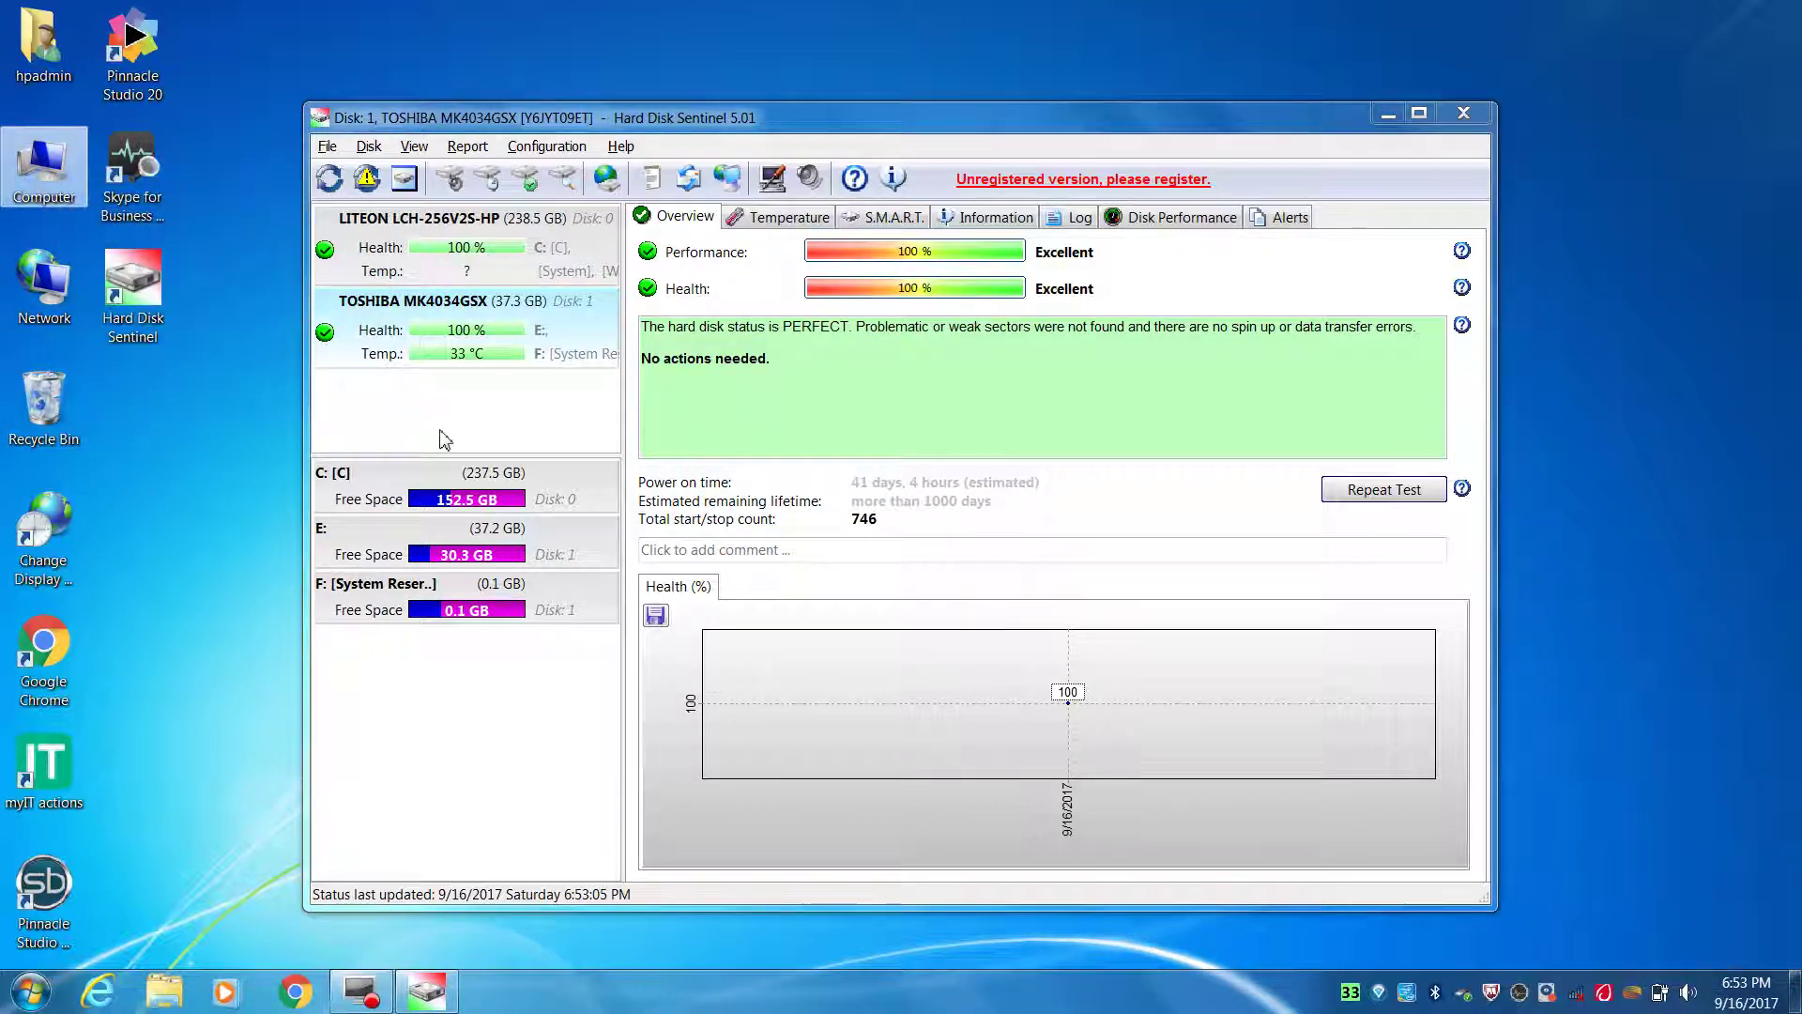
{"action": "left_click", "coordinate": [131, 301]}
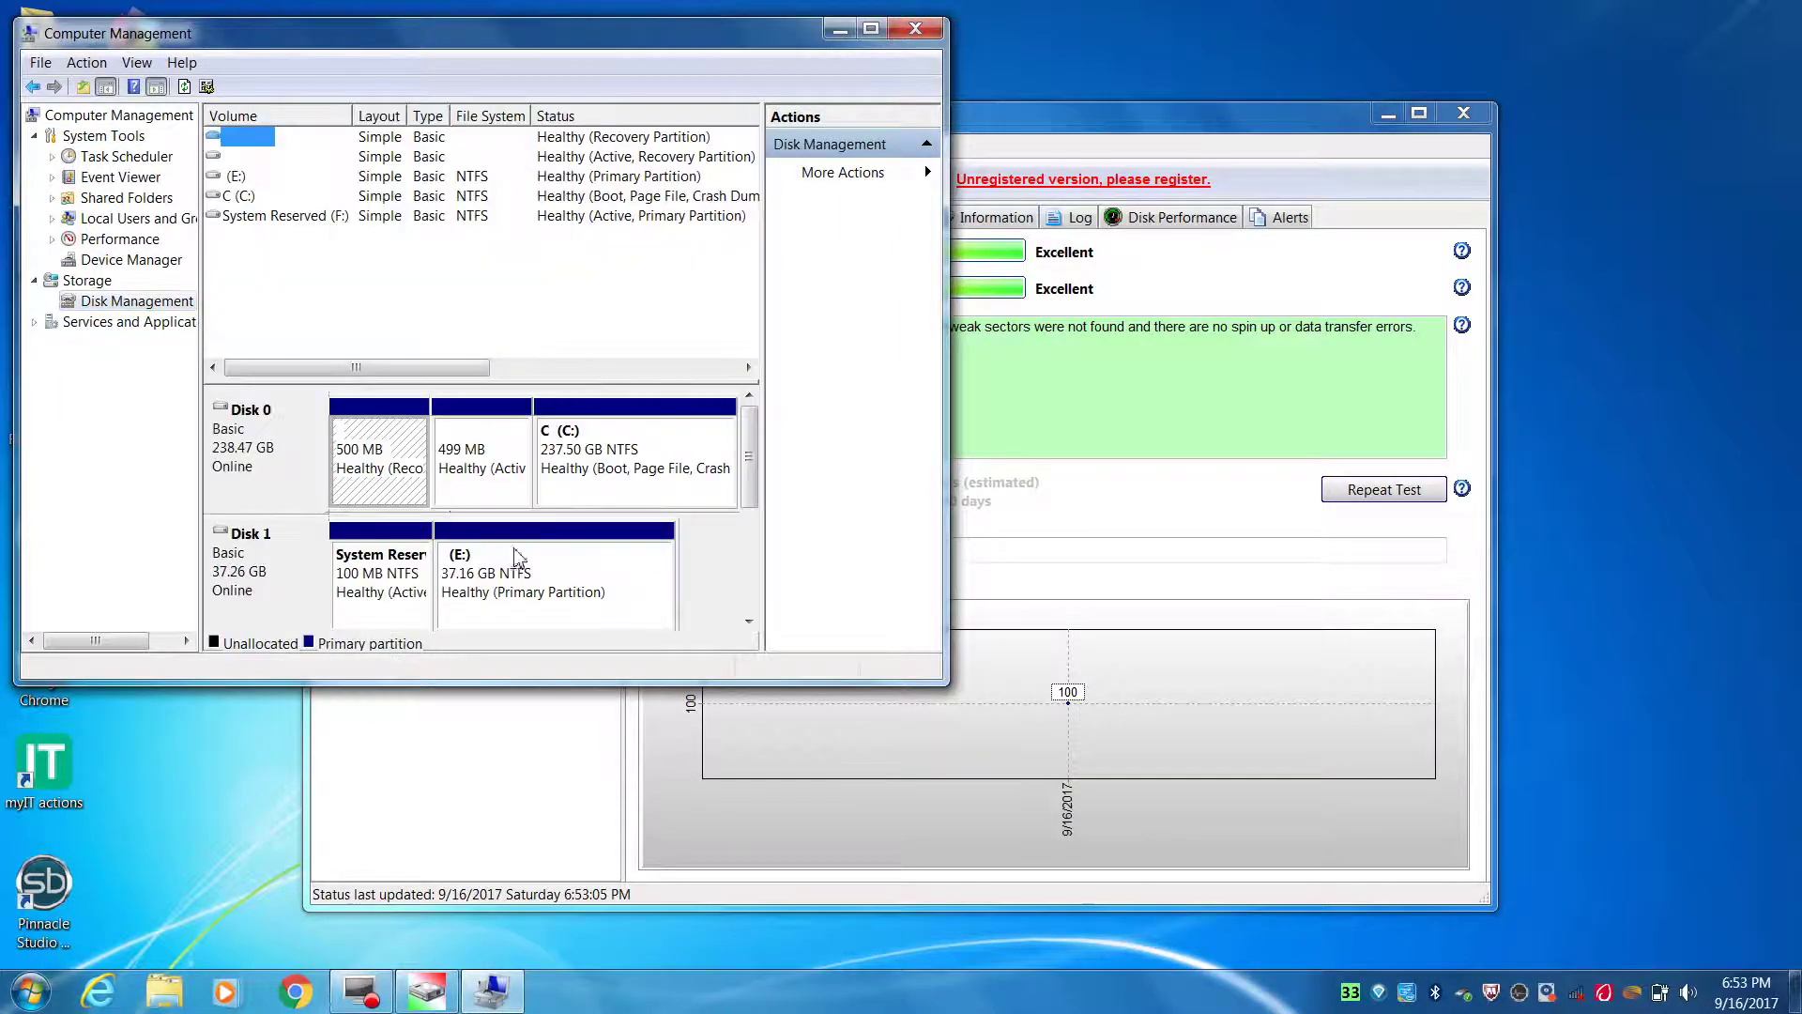
{"action": "left_click", "coordinate": [871, 28]}
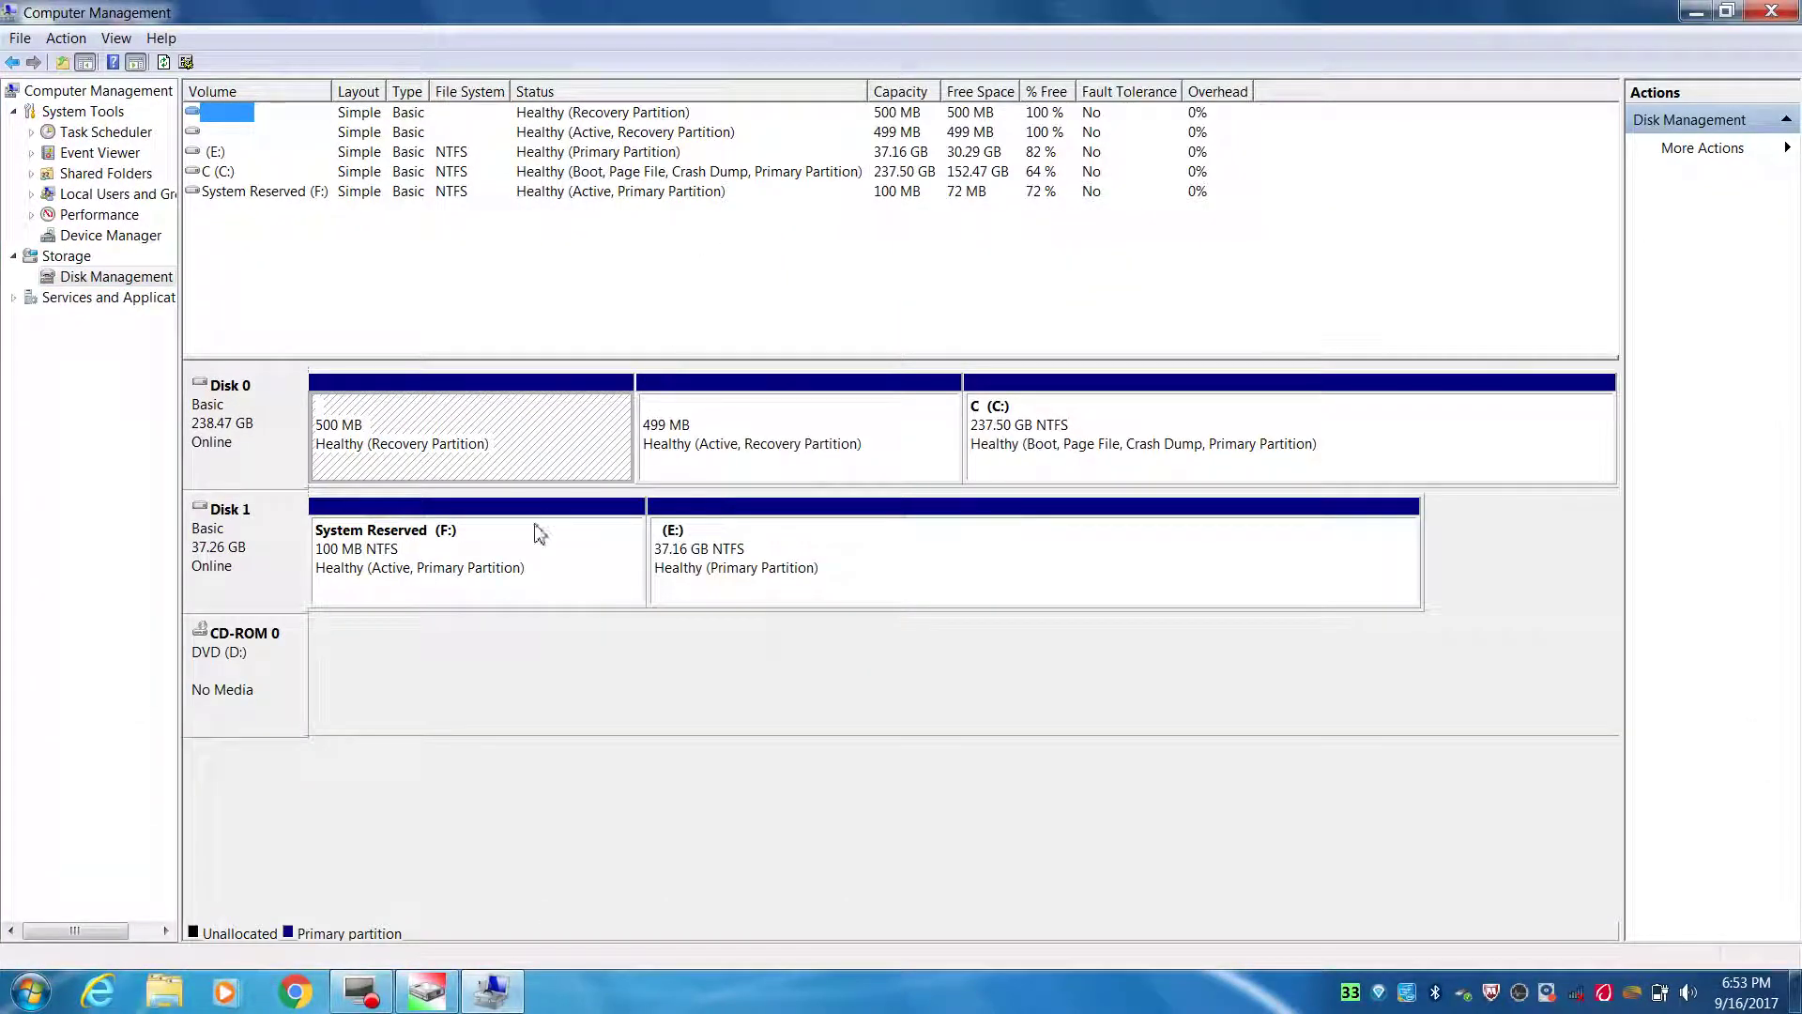
Inspect Disk 1's System Reserved (F:) and E: partitions in Disk Management, and close Computer Management
{"action": "left_click", "coordinate": [519, 537]}
{"action": "left_click", "coordinate": [231, 554]}
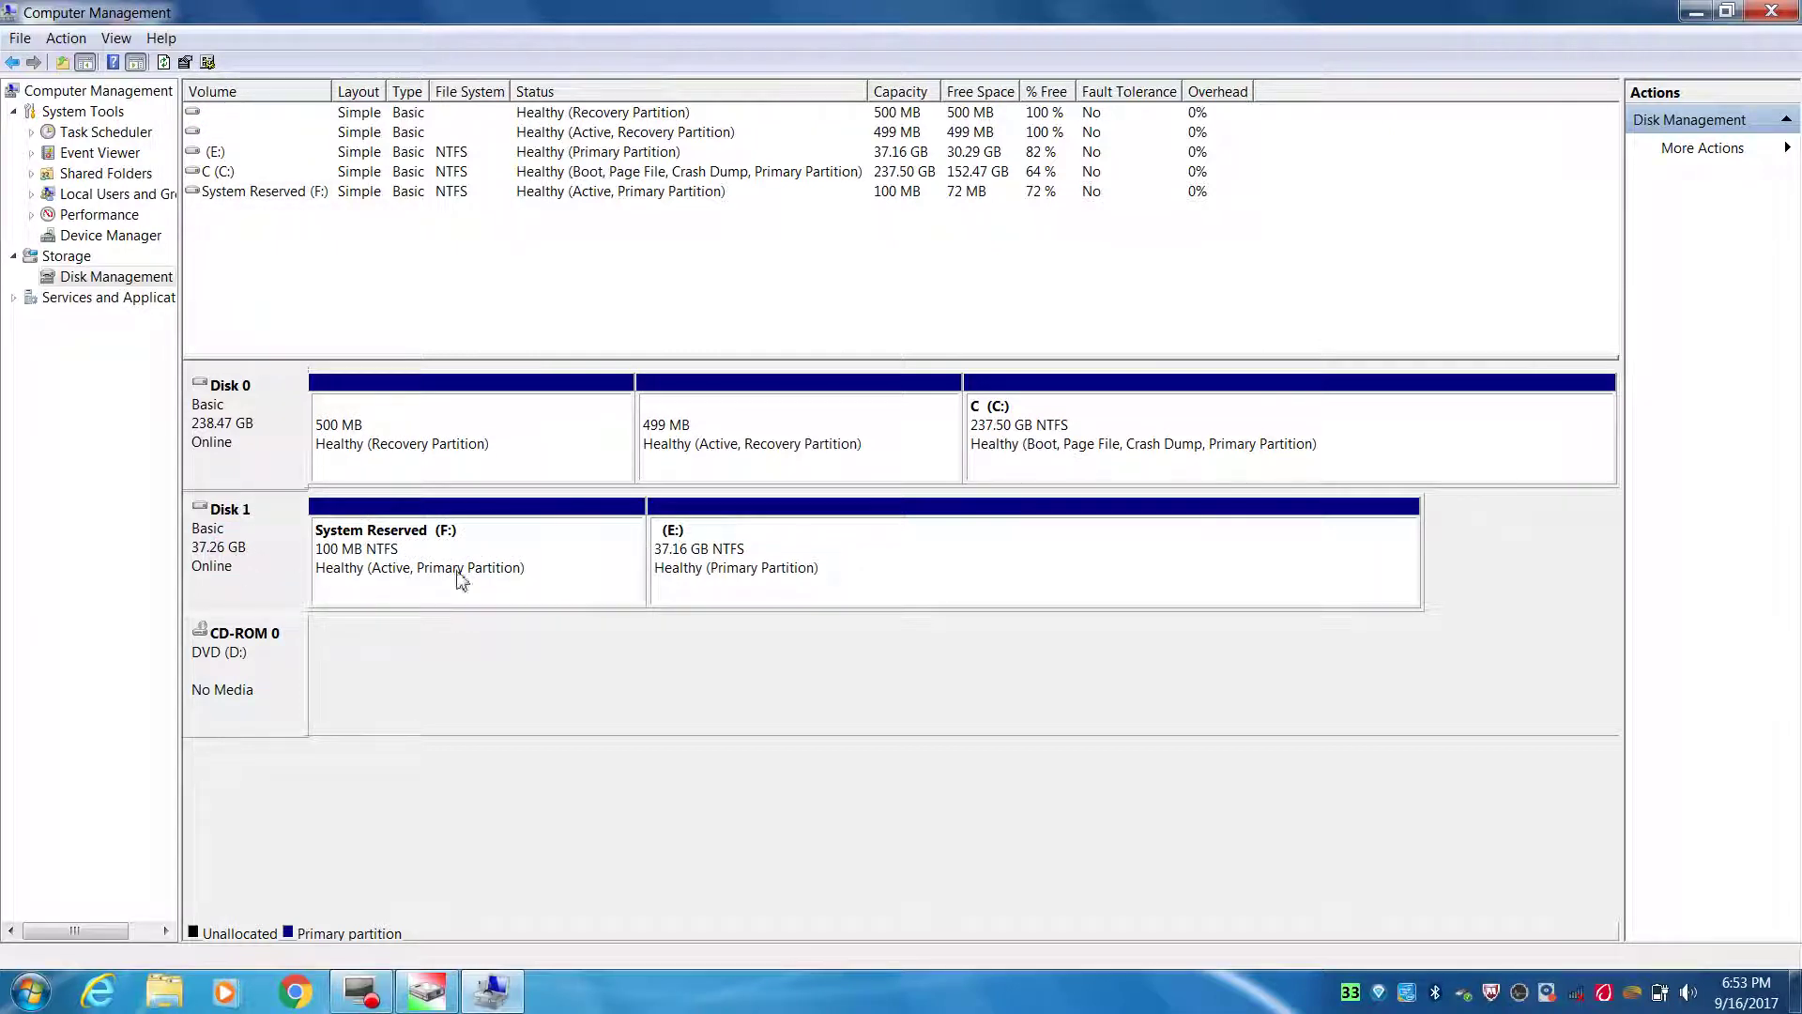
{"action": "left_click", "coordinate": [763, 548]}
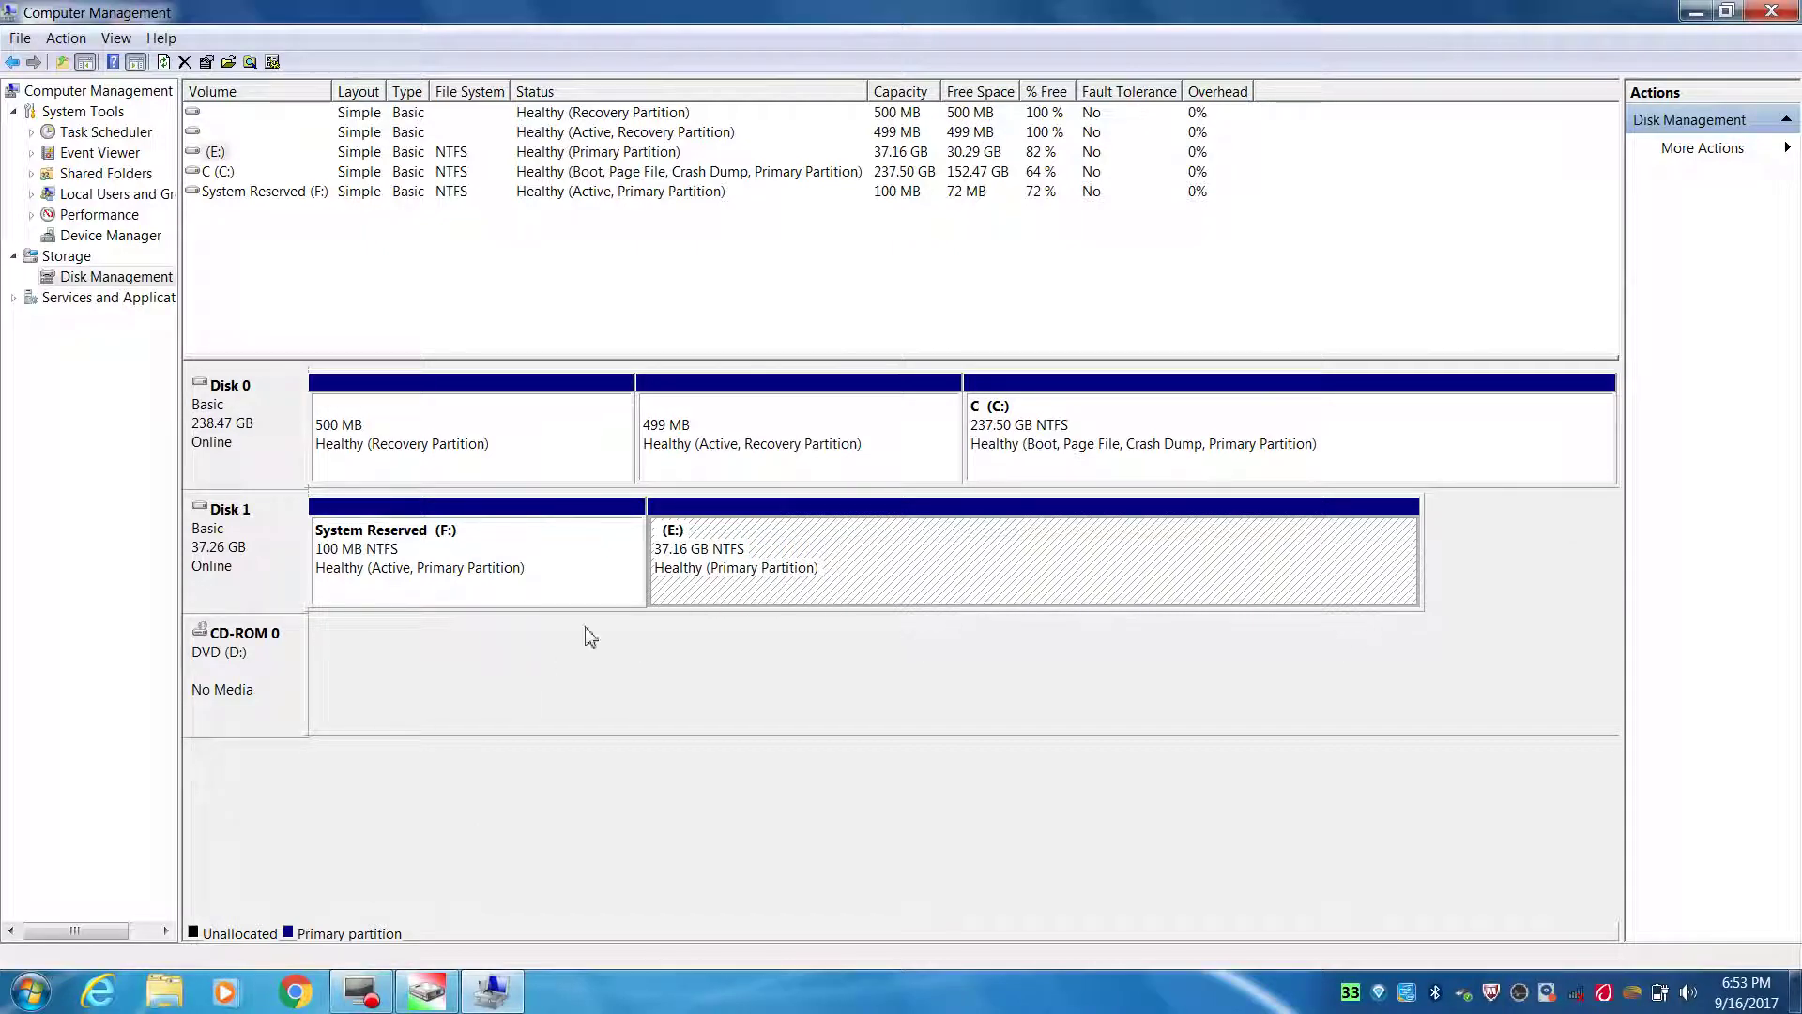
{"action": "left_click", "coordinate": [1772, 11]}
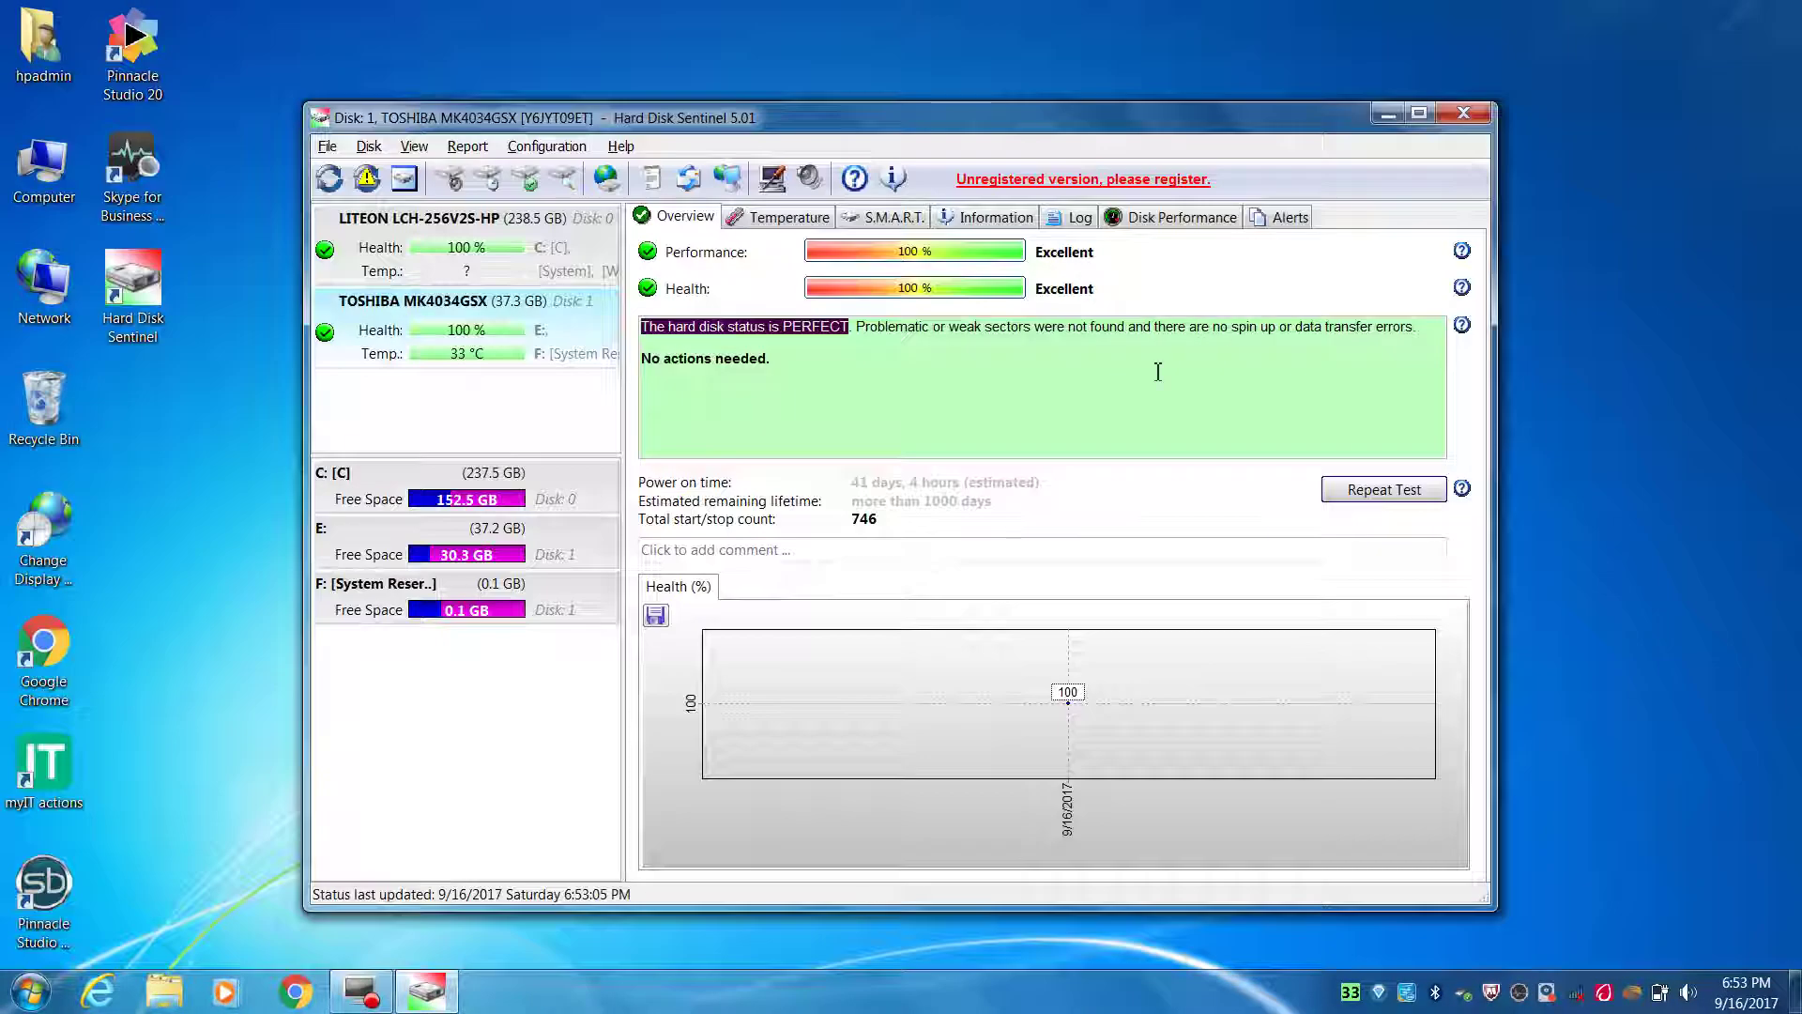
Check the TOSHIBA MK4034GSX's temperature and S.M.A.R.T. data, return to its overview, and close Hard Disk Sentinel
{"action": "left_click", "coordinate": [898, 360]}
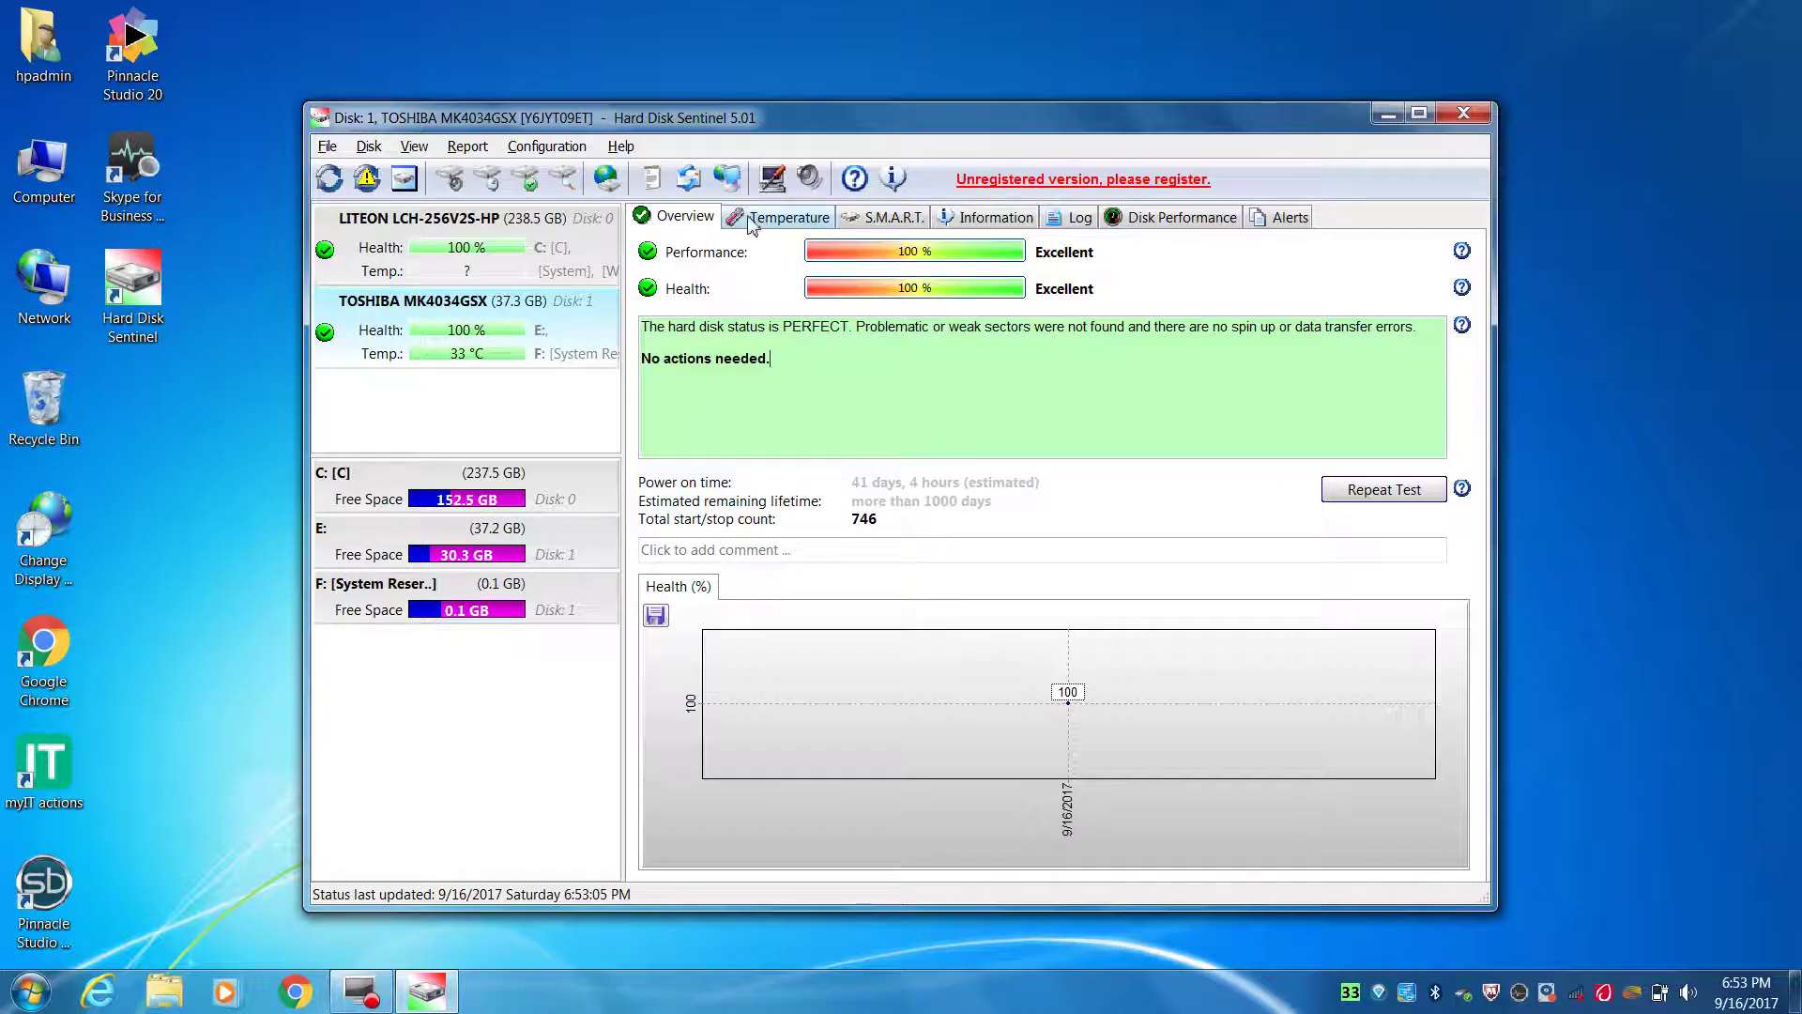
{"action": "left_click", "coordinate": [754, 218]}
{"action": "left_click", "coordinate": [896, 221]}
{"action": "left_click", "coordinate": [677, 218]}
{"action": "left_click", "coordinate": [1475, 113]}
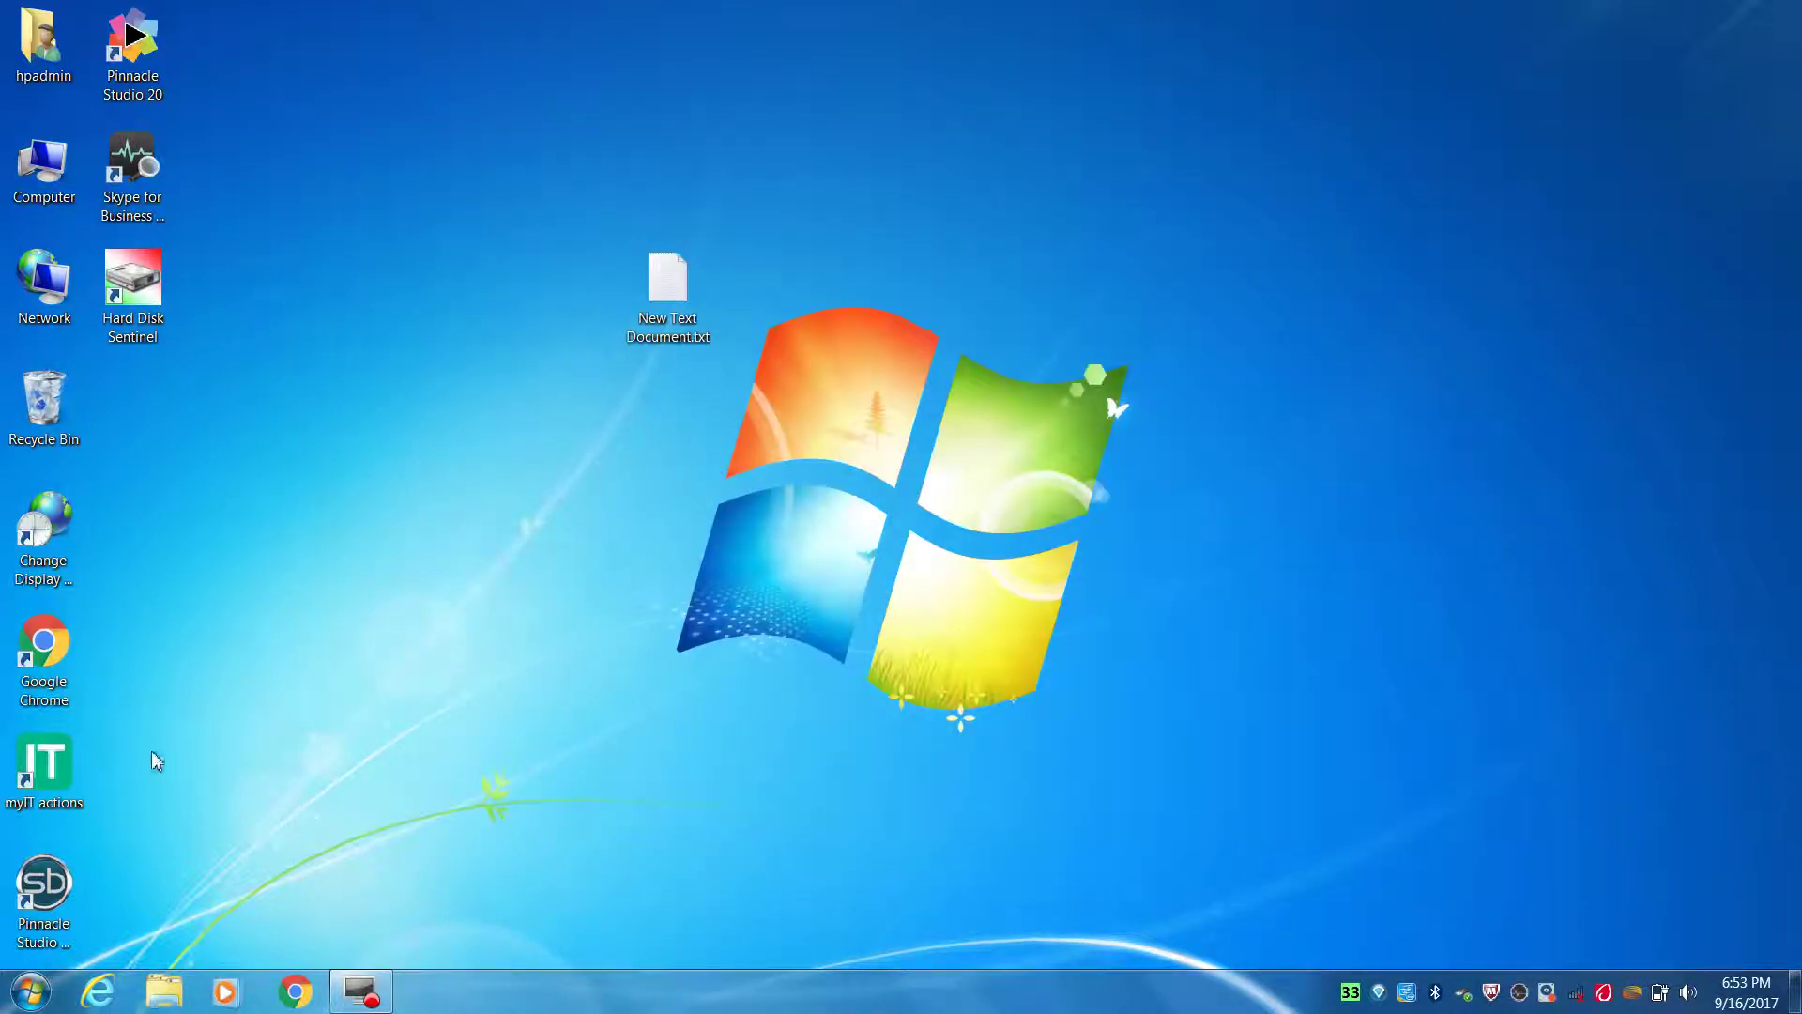